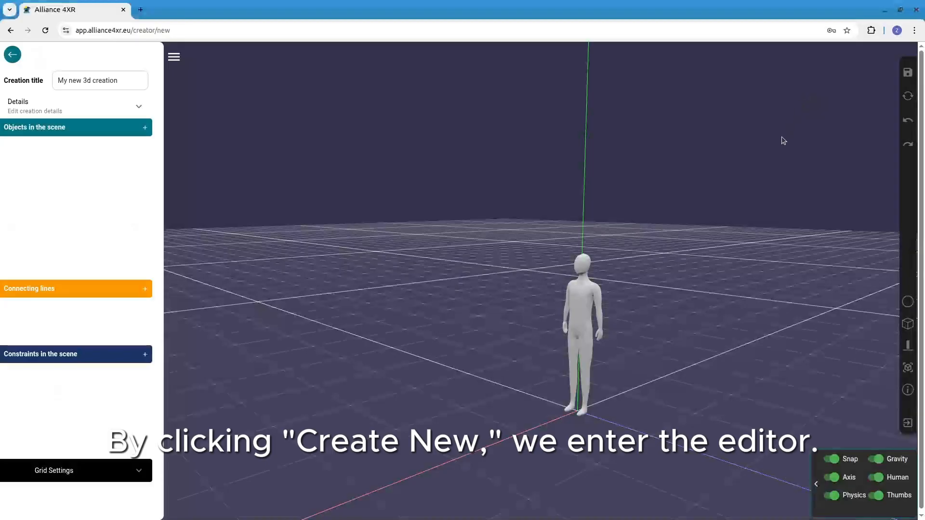
# Hide the human model from the scene and turn off snapping
pyautogui.moveTo(761, 312); pyautogui.dragTo(650, 328)
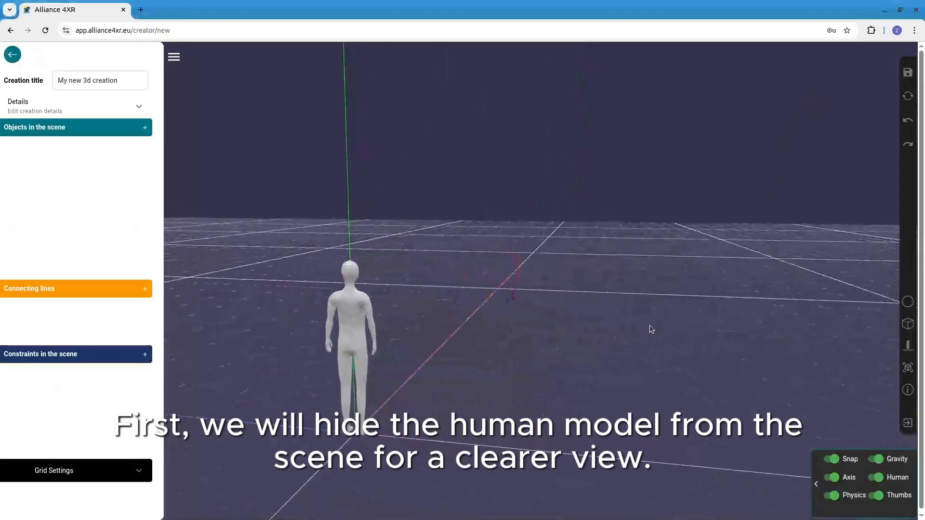
pyautogui.scroll(-3, 511, 331)
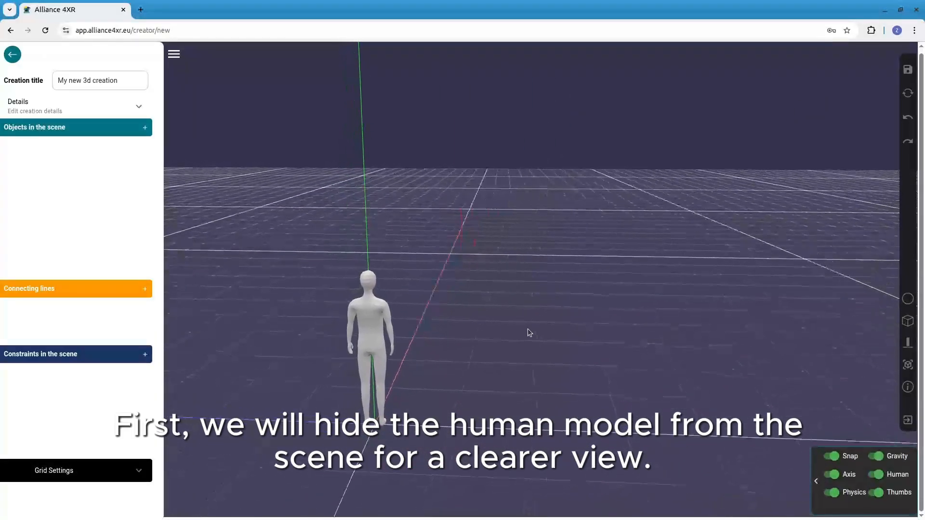
pyautogui.moveTo(527, 329); pyautogui.dragTo(490, 331)
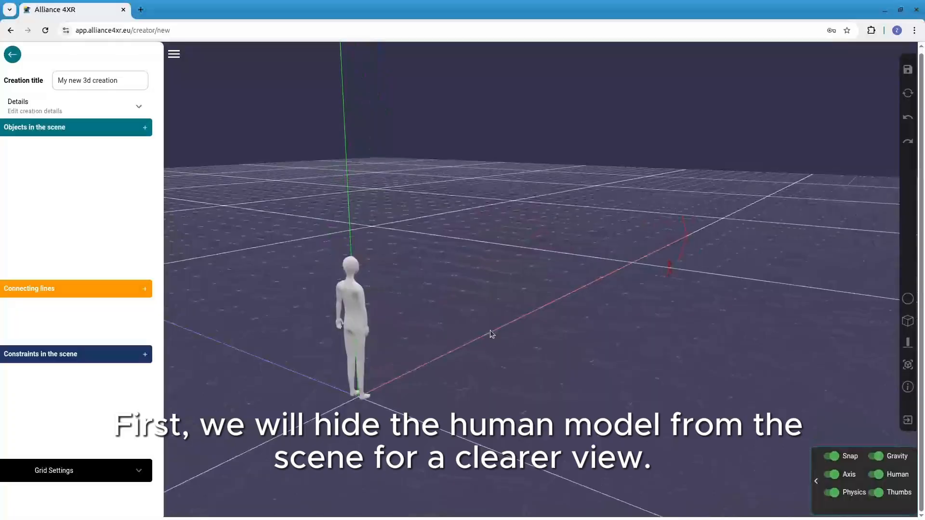
pyautogui.click(874, 475)
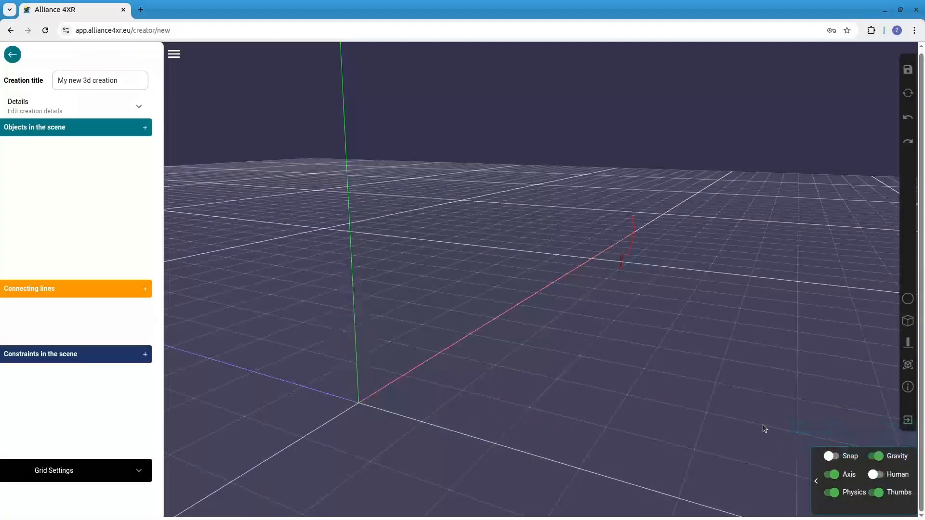
# Find the blue trash bin in the resource library and place it in the scene
pyautogui.click(816, 484)
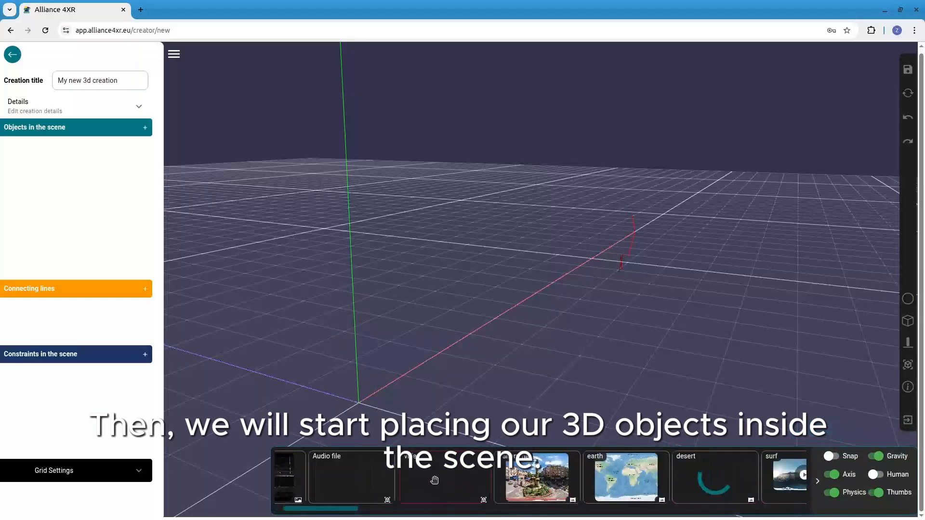
pyautogui.scroll(-10, 434, 479)
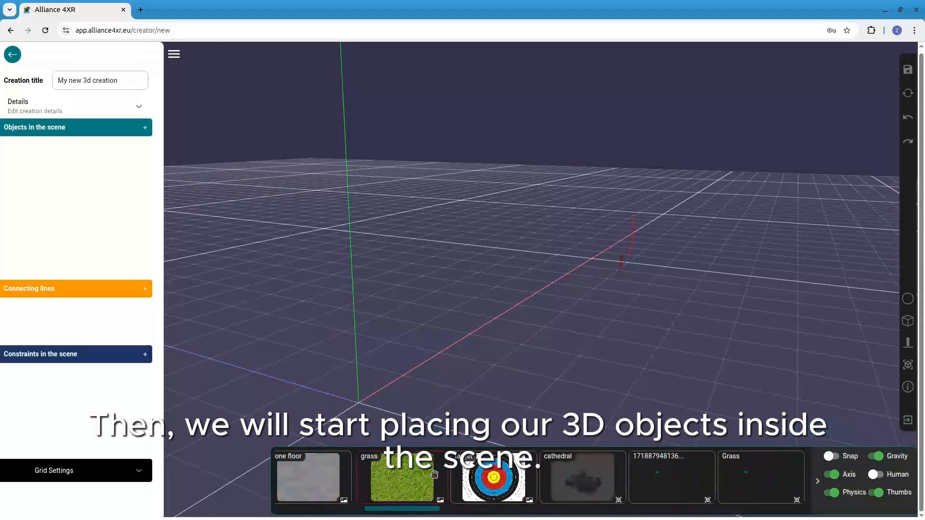
pyautogui.scroll(-10, 434, 473)
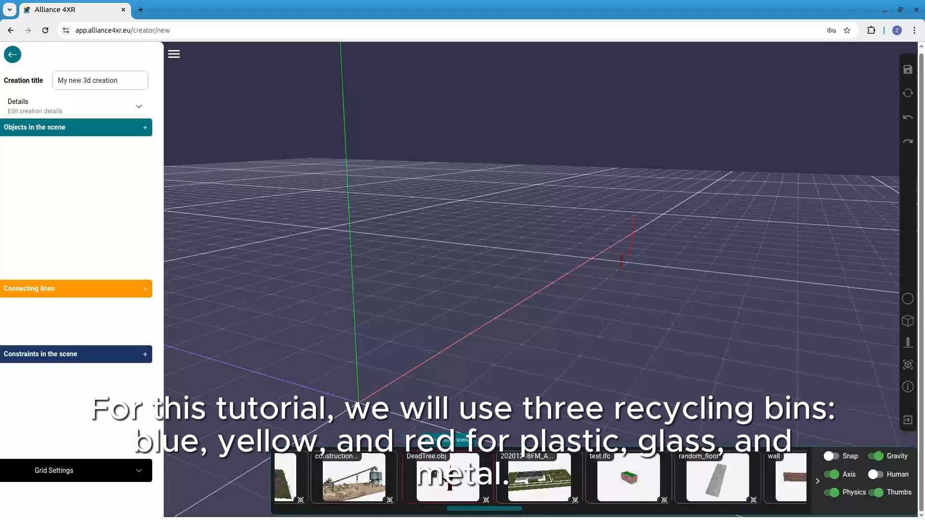
pyautogui.scroll(-10, 434, 475)
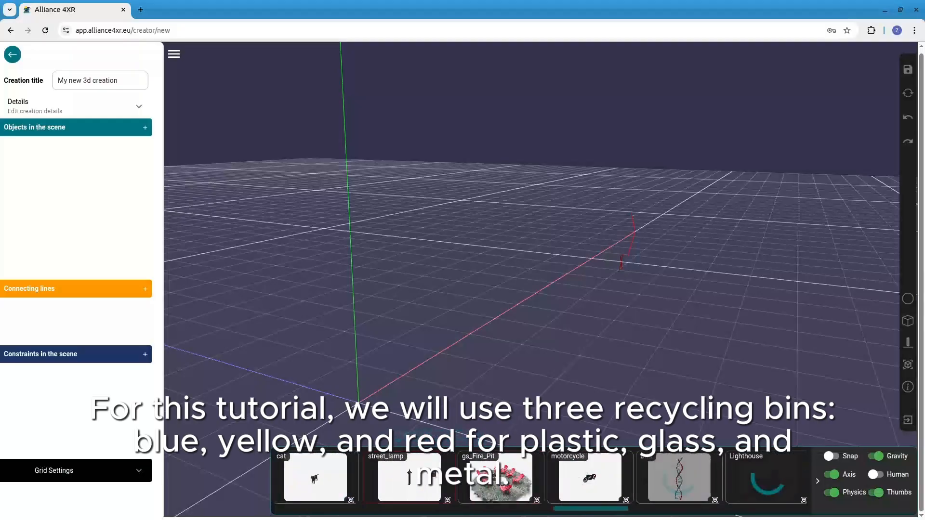
pyautogui.scroll(-10, 474, 477)
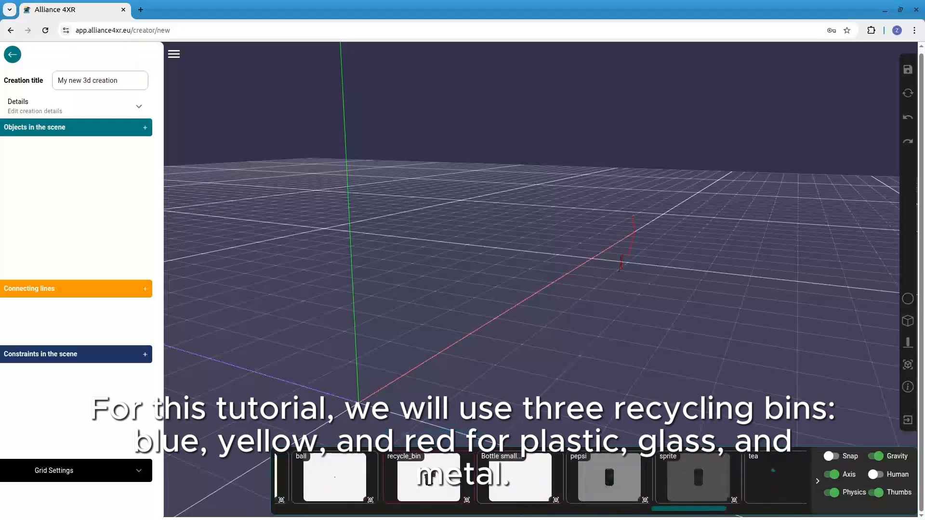
pyautogui.scroll(-8, 474, 476)
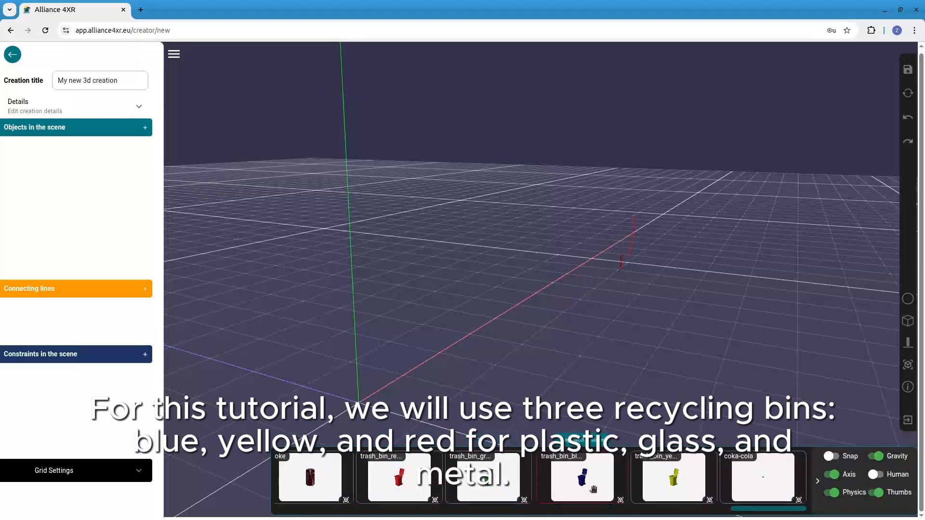
pyautogui.moveTo(593, 489); pyautogui.dragTo(510, 340)
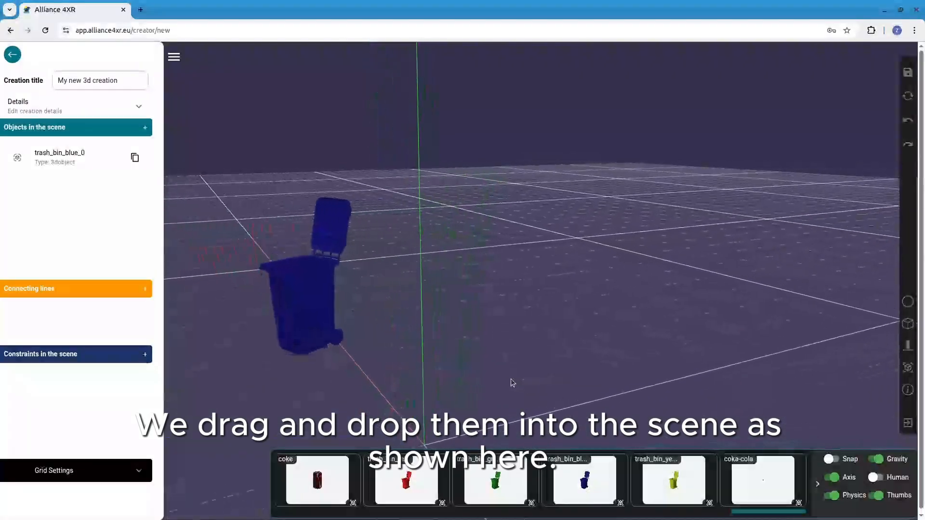
# Rotate the blue bin about its vertical Y axis to about -59.3 degrees
pyautogui.click(332, 318)
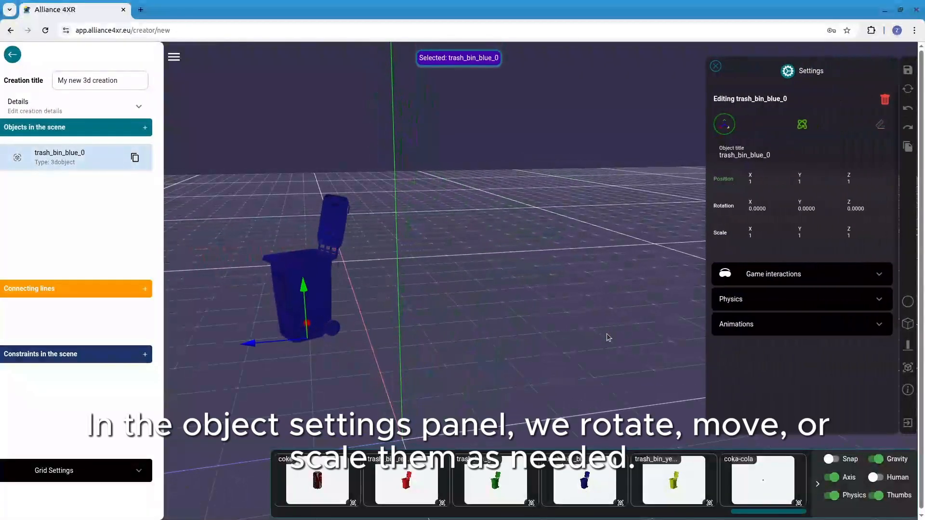
pyautogui.click(801, 125)
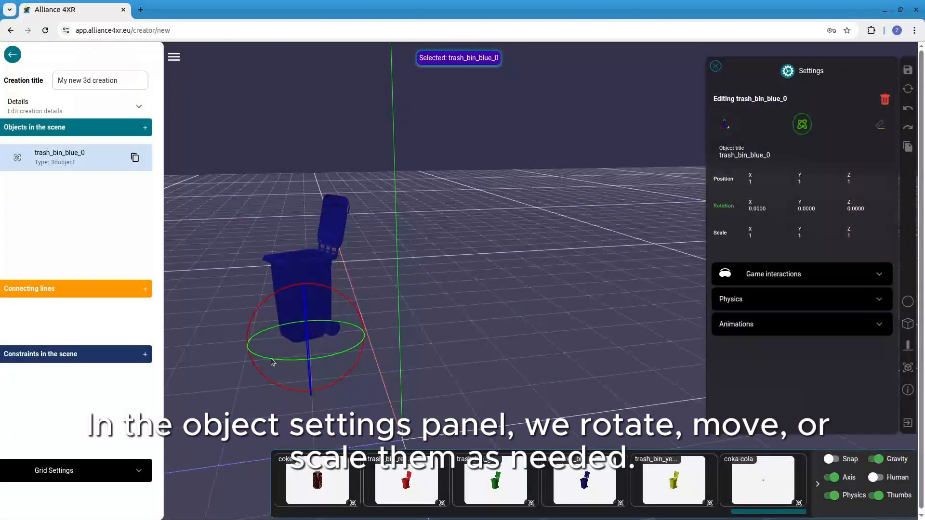
pyautogui.moveTo(301, 357)
pyautogui.mouseDown()
pyautogui.moveTo(336, 365)
pyautogui.moveTo(332, 357)
pyautogui.moveTo(291, 360)
pyautogui.mouseUp()
pyautogui.click(295, 301)
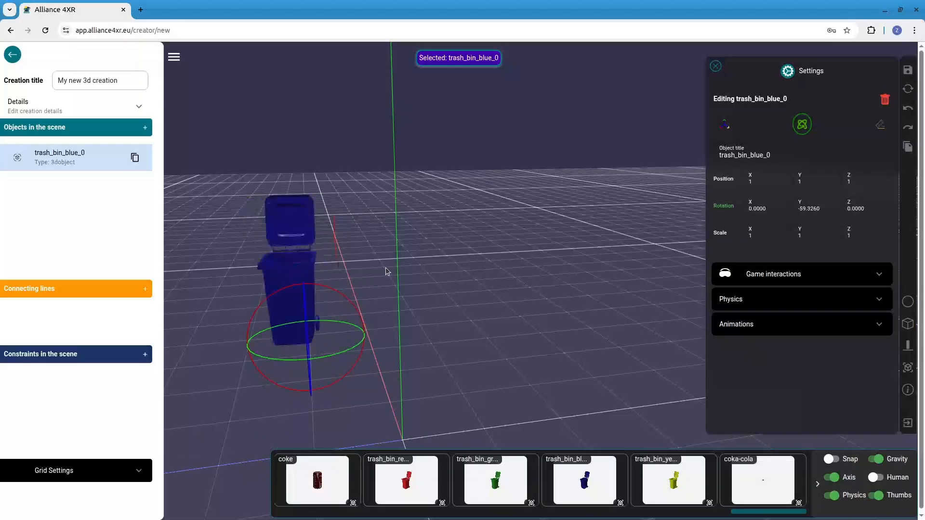
# Lower the blue bin to floor level, at a Y position of about 0.065
pyautogui.click(726, 126)
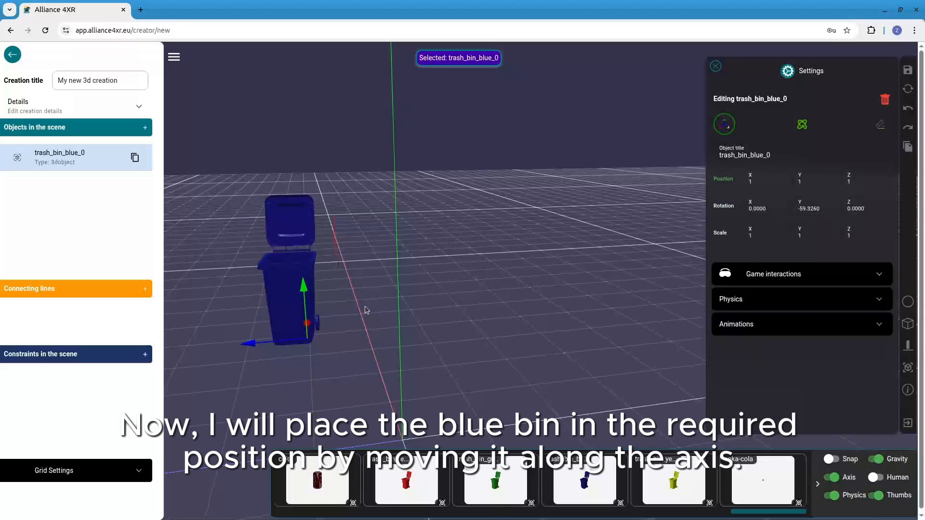
pyautogui.moveTo(364, 309); pyautogui.dragTo(445, 299)
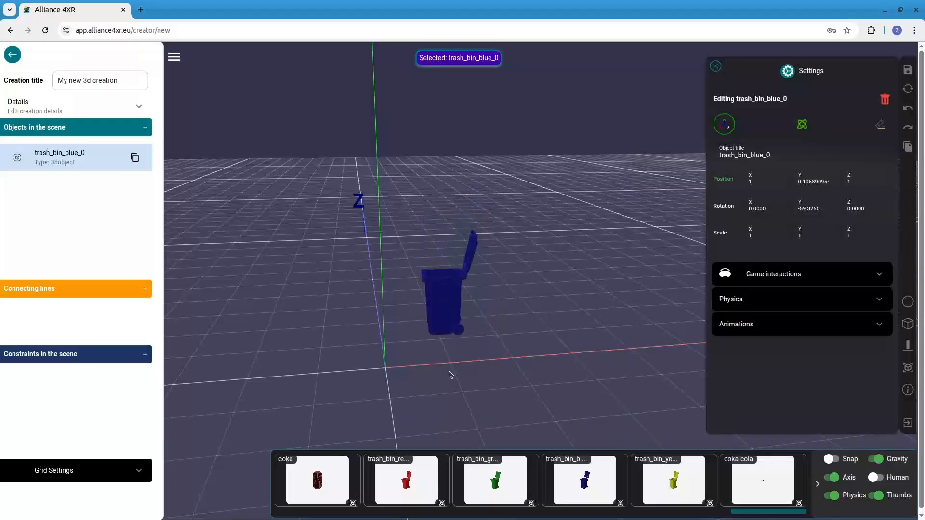
pyautogui.moveTo(450, 375); pyautogui.dragTo(379, 327)
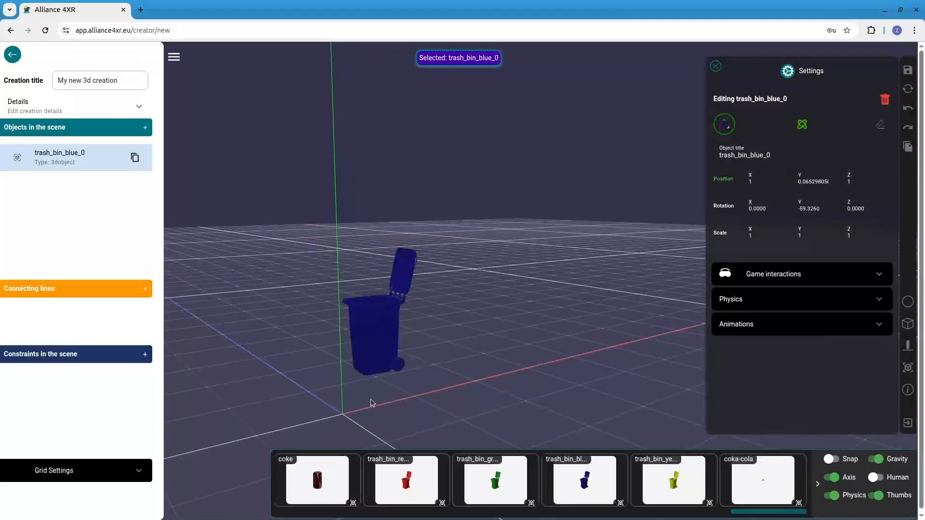
pyautogui.moveTo(372, 402); pyautogui.dragTo(395, 408)
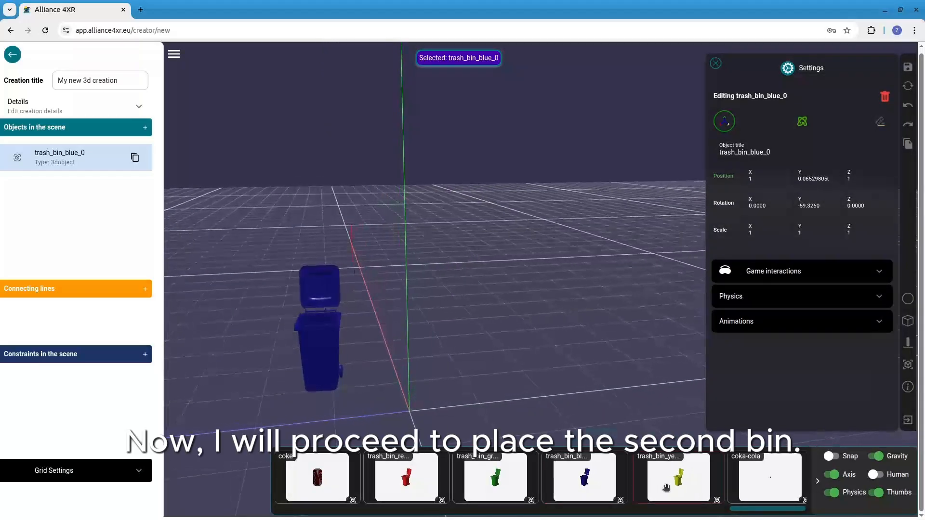
# Add the yellow trash bin to the scene and rotate it about the Y axis to about -64.8 degrees
pyautogui.moveTo(673, 484); pyautogui.dragTo(493, 372)
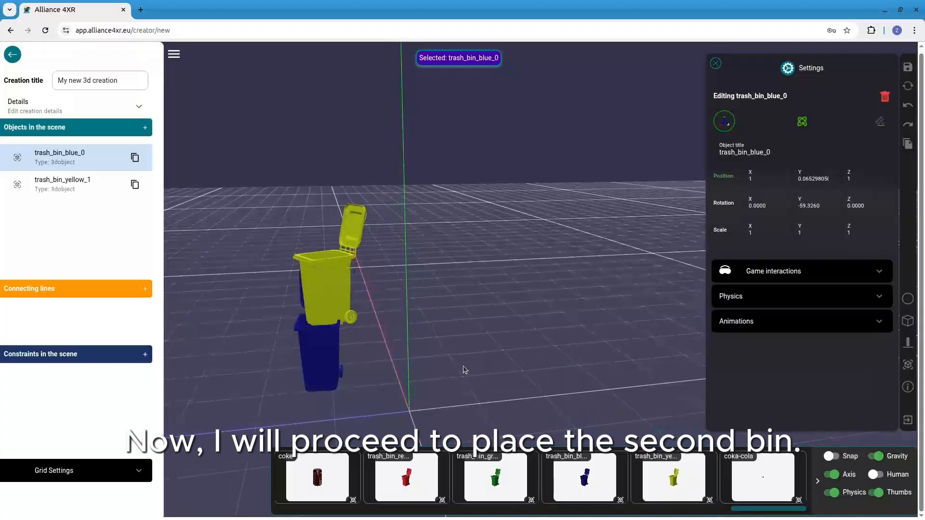
pyautogui.click(332, 294)
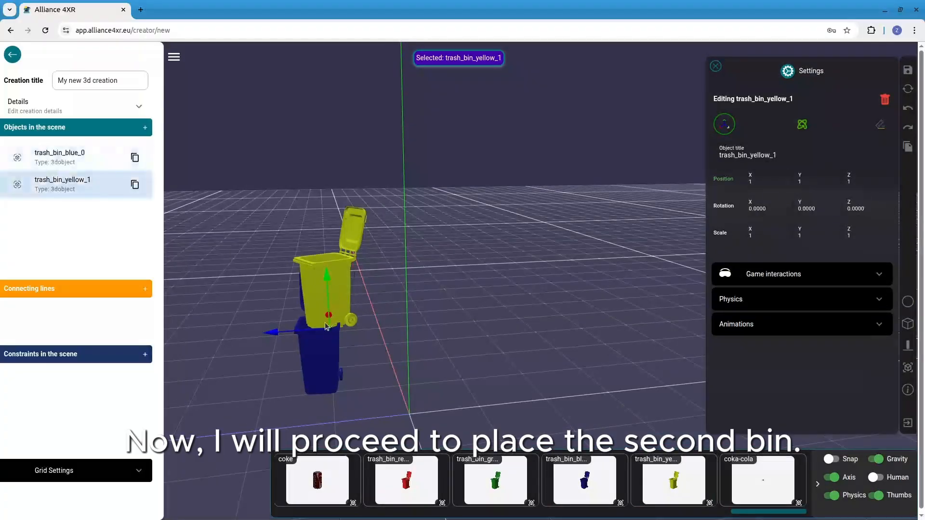
pyautogui.click(801, 125)
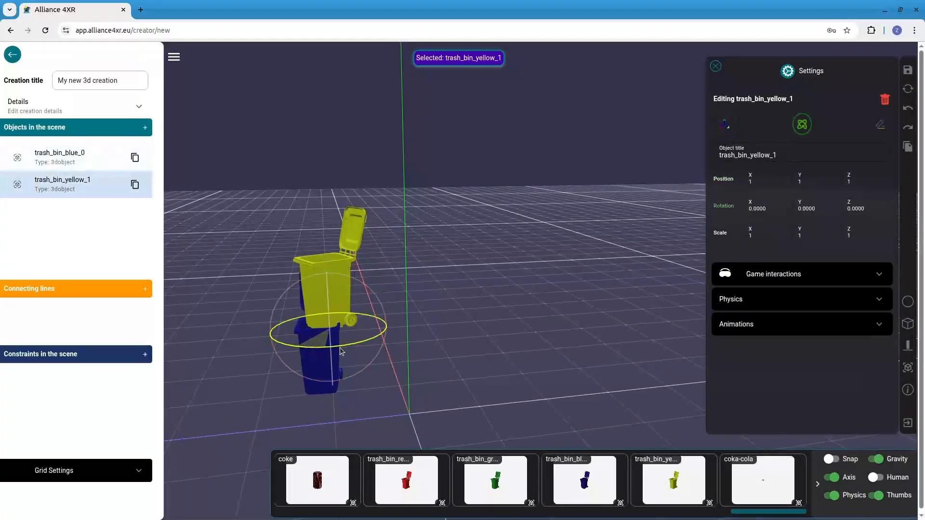
pyautogui.moveTo(341, 351); pyautogui.dragTo(351, 351)
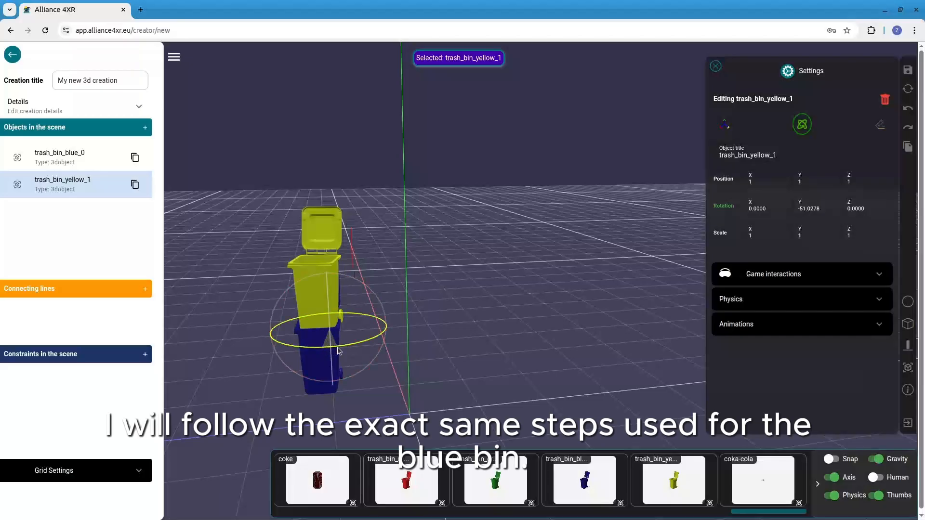
pyautogui.moveTo(338, 351); pyautogui.dragTo(343, 351)
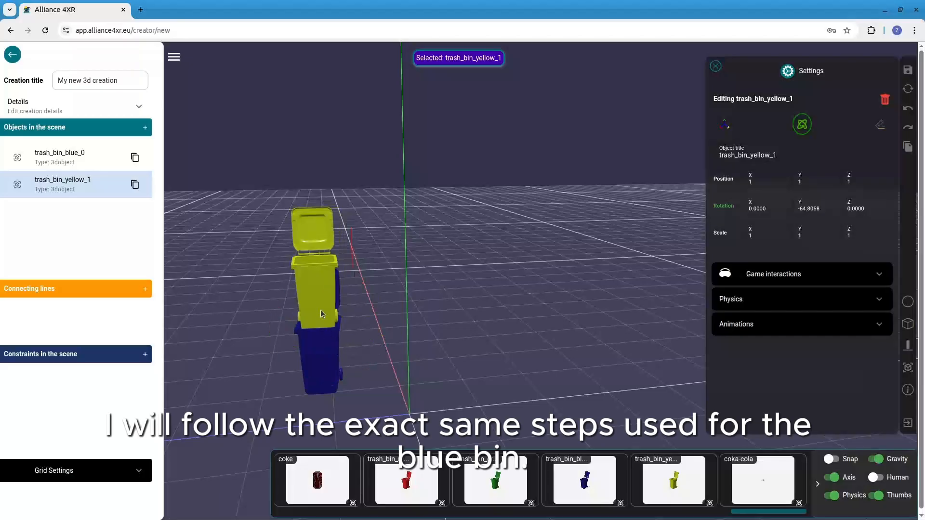
# Move the yellow bin along Z to stand beside the blue bin and lower it to floor level
pyautogui.click(723, 126)
pyautogui.moveTo(275, 334); pyautogui.dragTo(325, 338)
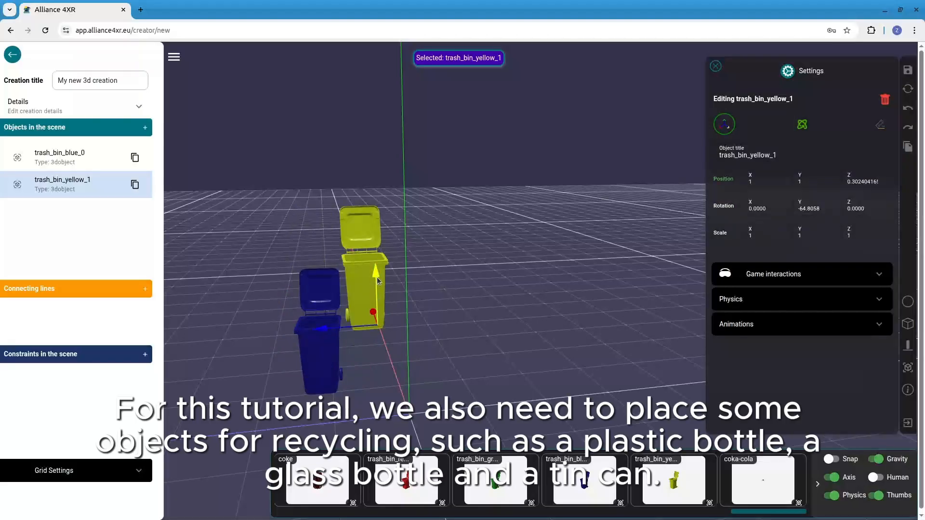
pyautogui.moveTo(376, 277); pyautogui.dragTo(380, 334)
pyautogui.moveTo(465, 361); pyautogui.dragTo(443, 307)
pyautogui.moveTo(399, 366); pyautogui.dragTo(375, 383)
# Align the blue bin with the yellow one at about X 0.857 and Z 0.742, with a Y rotation of about -66 degrees
pyautogui.click(314, 368)
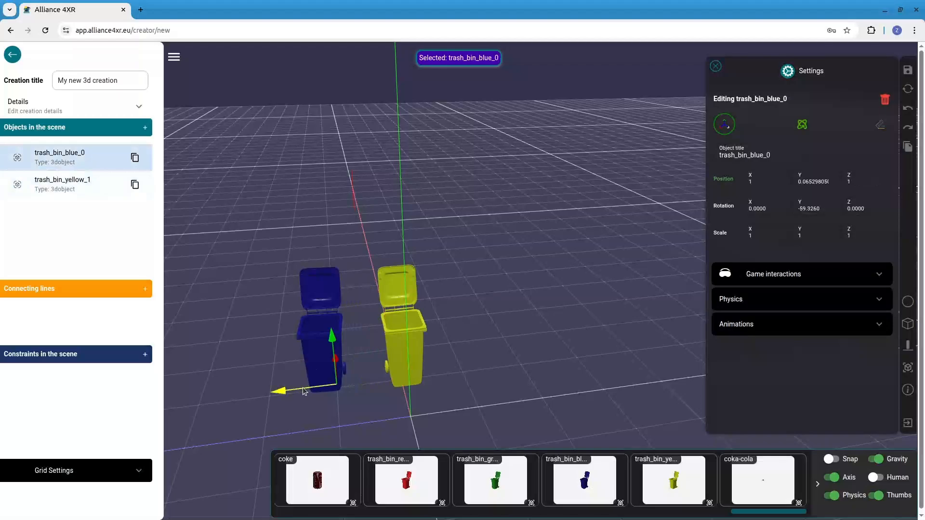
pyautogui.moveTo(305, 391); pyautogui.dragTo(351, 346)
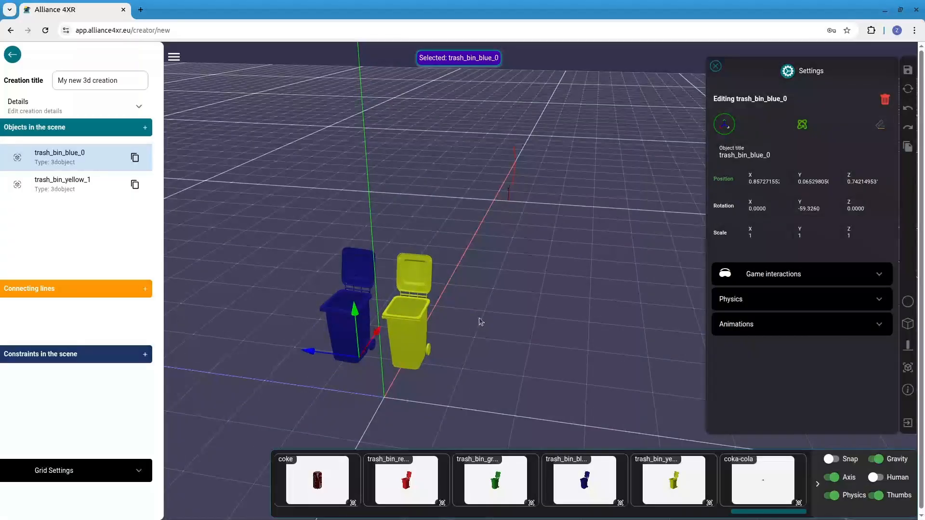
pyautogui.click(802, 126)
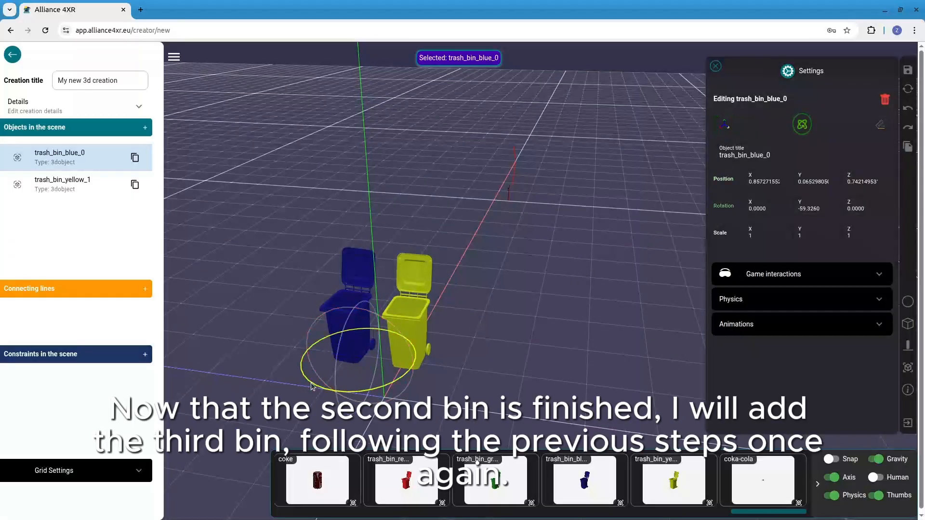
pyautogui.moveTo(320, 386); pyautogui.dragTo(322, 387)
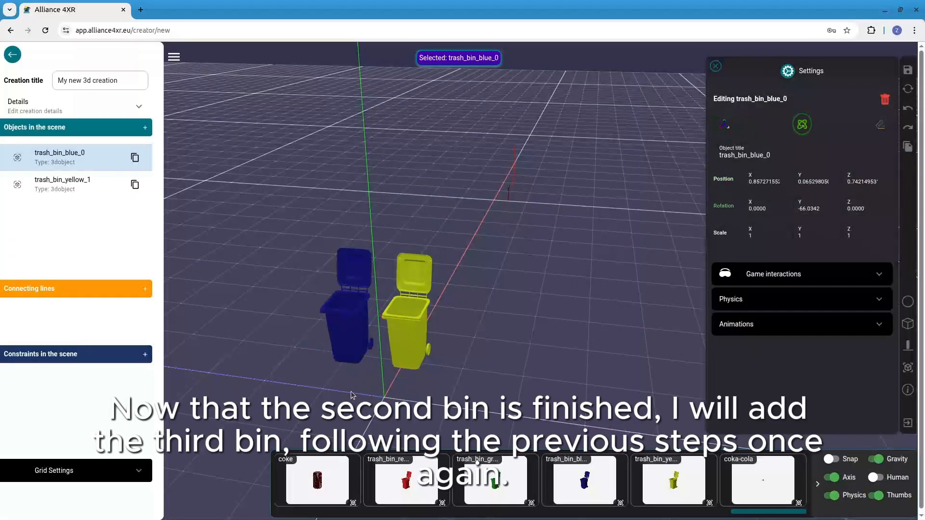
# Add the red trash bin and move it beside the yellow bin at about Z -1.12, lowered to about Y 0.039
pyautogui.moveTo(406, 481); pyautogui.dragTo(505, 373)
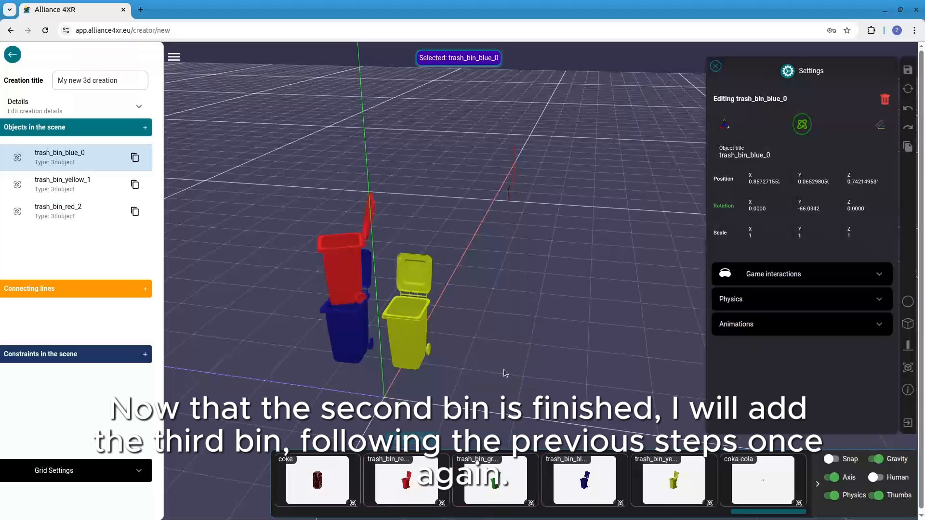
pyautogui.click(357, 272)
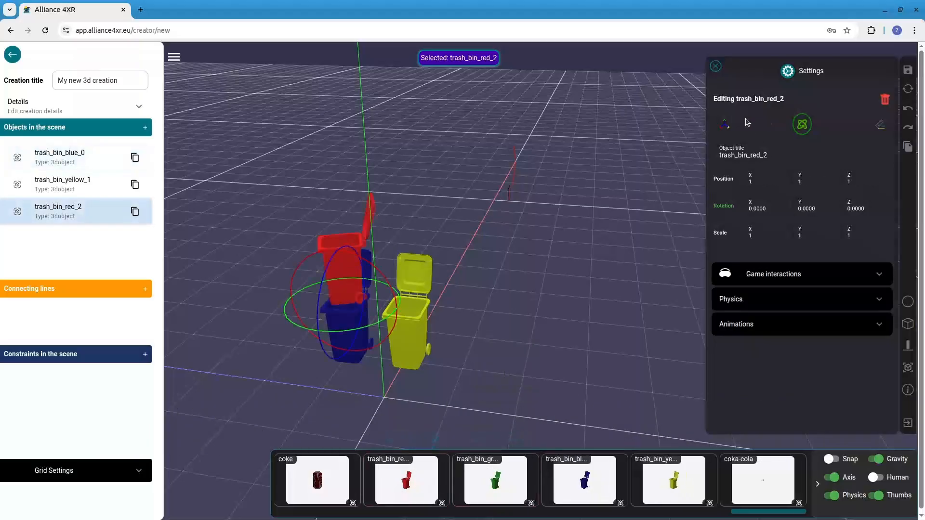
pyautogui.click(724, 126)
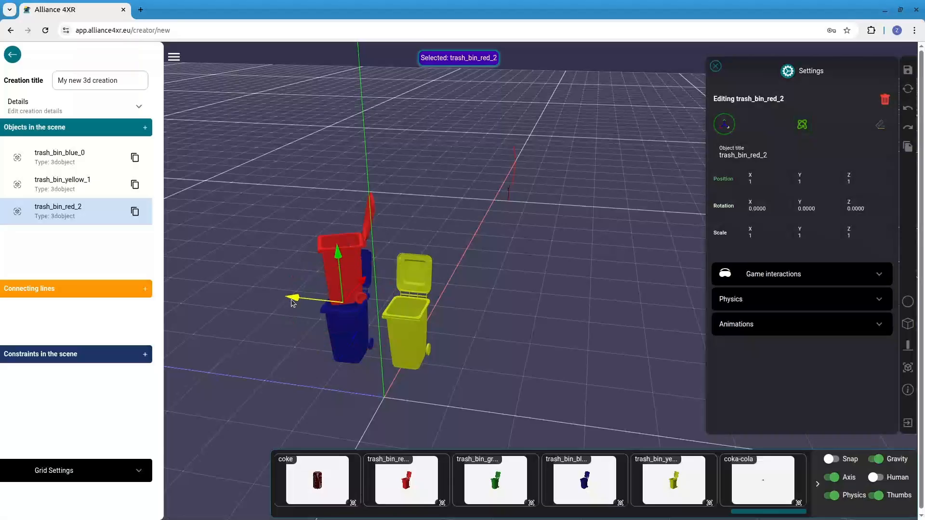
pyautogui.moveTo(293, 302); pyautogui.dragTo(411, 327)
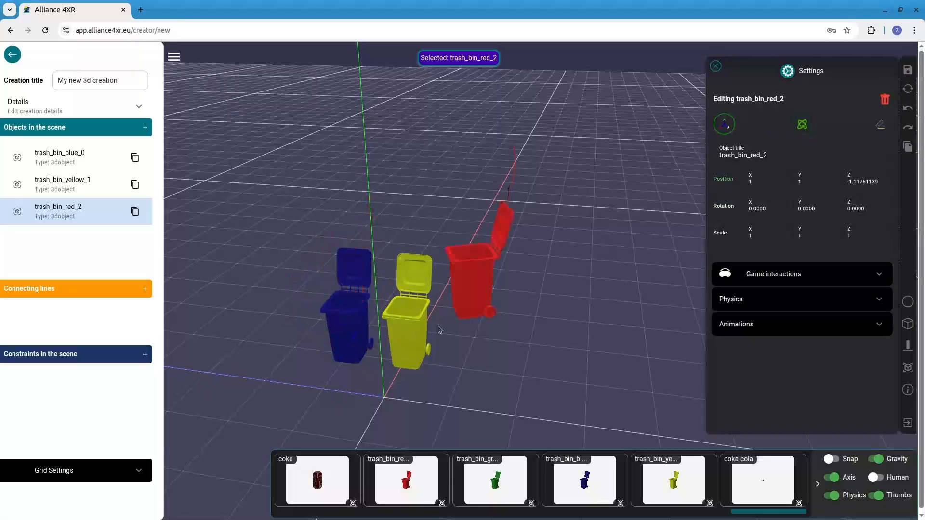
pyautogui.moveTo(472, 282); pyautogui.dragTo(474, 334)
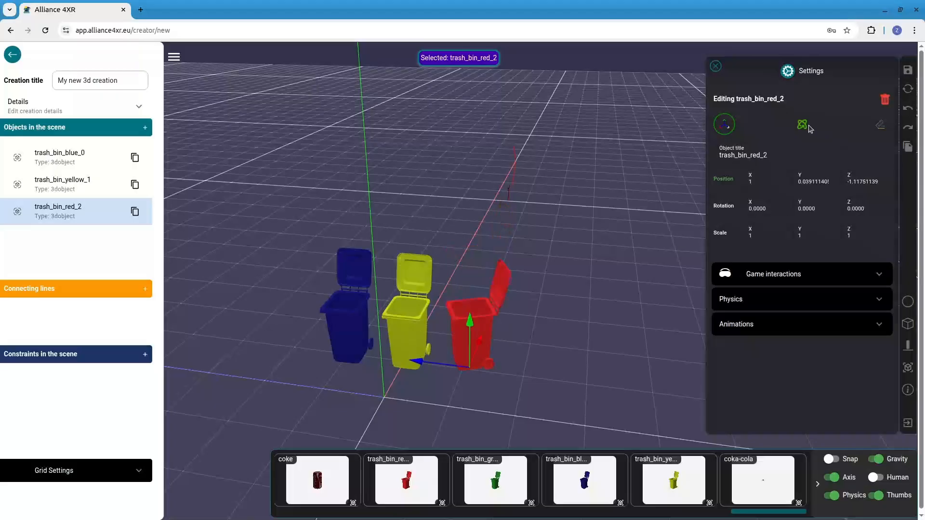
# Rotate the red bin about the Y axis to about -62.3 degrees so it faces like the other bins
pyautogui.click(802, 125)
pyautogui.moveTo(432, 400); pyautogui.dragTo(460, 404)
pyautogui.click(463, 348)
pyautogui.click(471, 351)
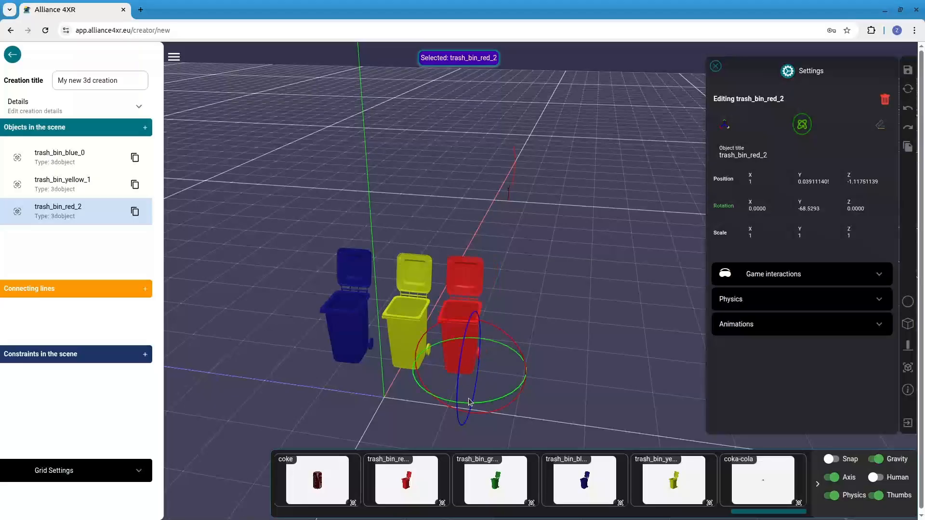
pyautogui.moveTo(463, 406); pyautogui.dragTo(466, 407)
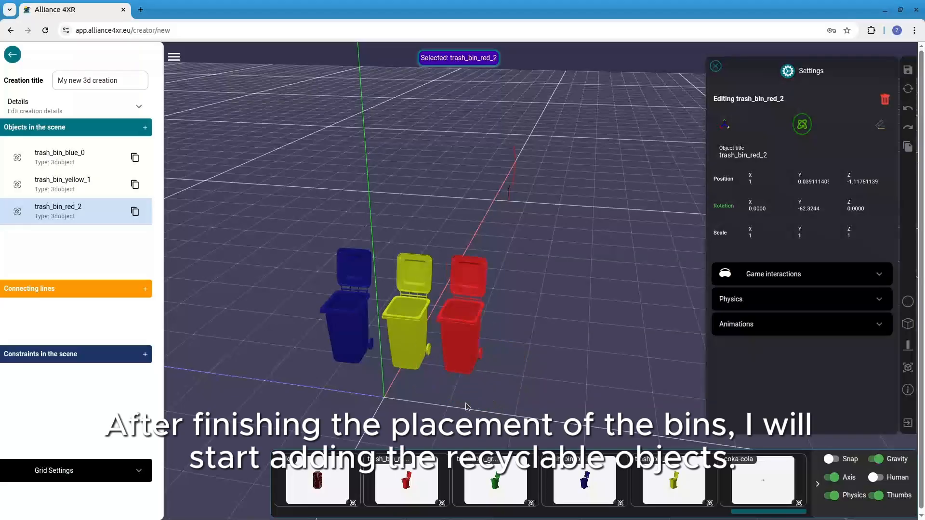
# Move the blue bin along X to about 0.994 to line it up with the yellow and red bins
pyautogui.moveTo(533, 367); pyautogui.dragTo(467, 394)
pyautogui.click(491, 227)
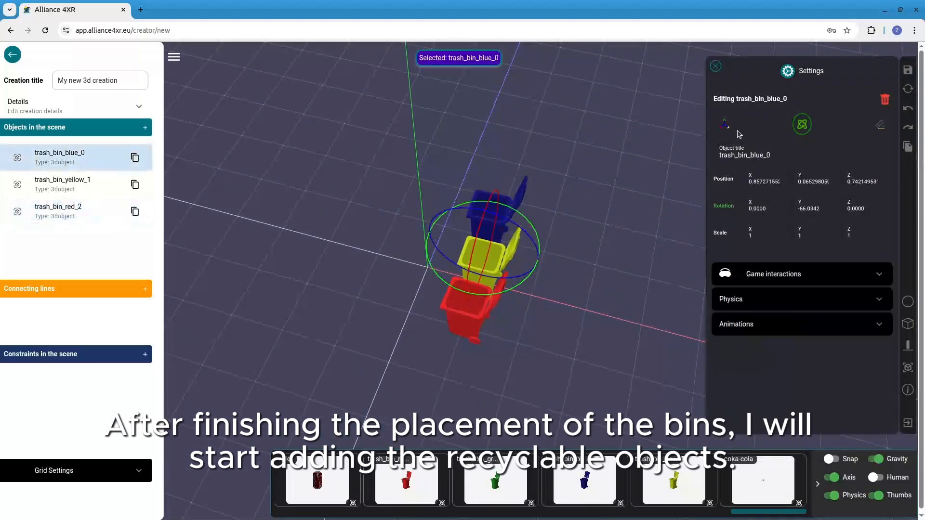
pyautogui.click(725, 126)
pyautogui.moveTo(528, 267); pyautogui.dragTo(547, 265)
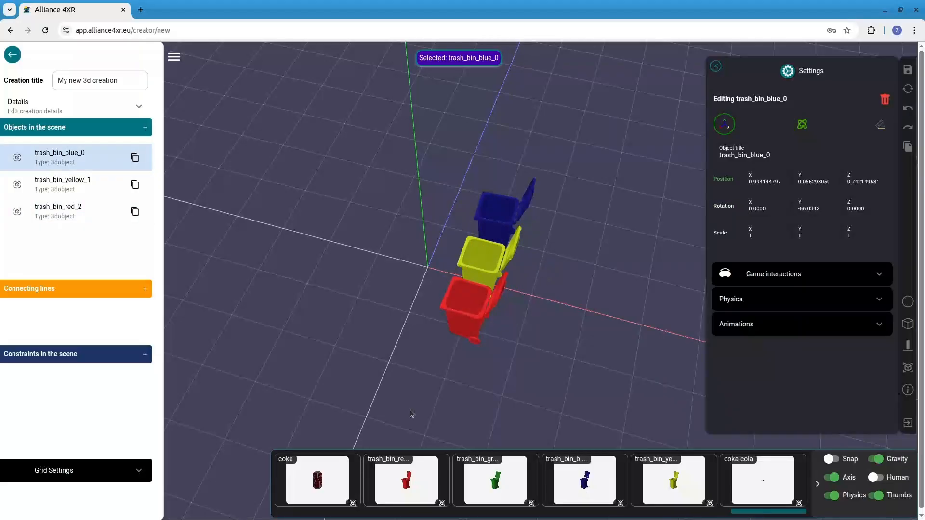
pyautogui.moveTo(398, 388); pyautogui.dragTo(487, 362)
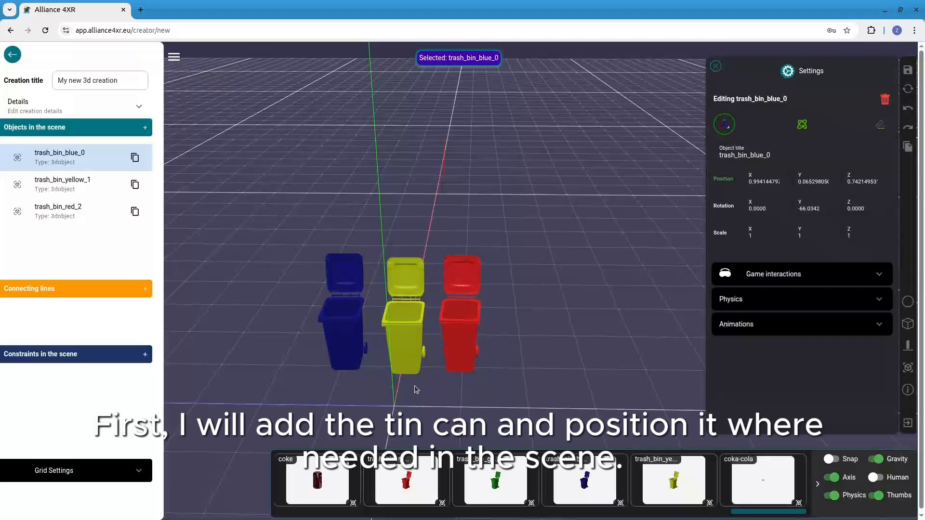
# Add the coka-cola can in front of the bins at about X -0.79 and Z -1.01, and make it throwable
pyautogui.scroll(-1, 421, 389)
pyautogui.moveTo(420, 392); pyautogui.dragTo(494, 401)
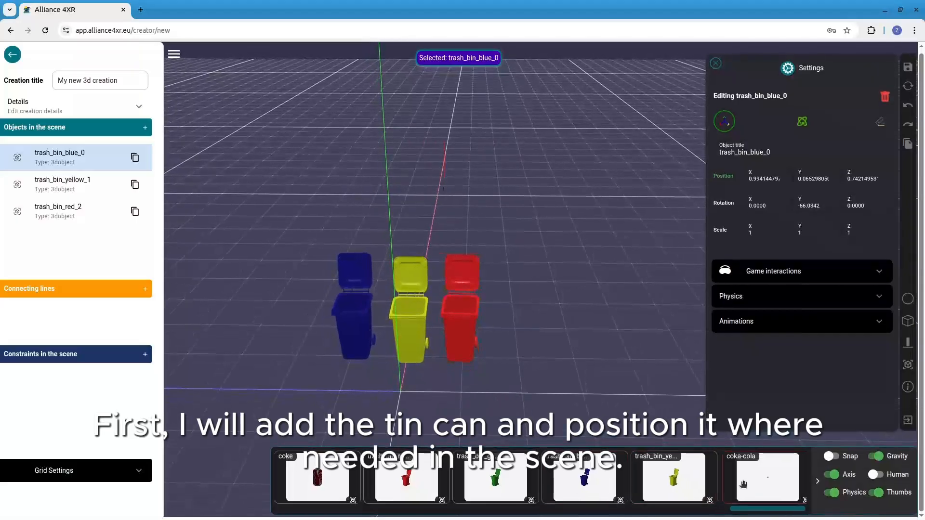
pyautogui.moveTo(661, 458); pyautogui.dragTo(491, 413)
pyautogui.scroll(1, 535, 396)
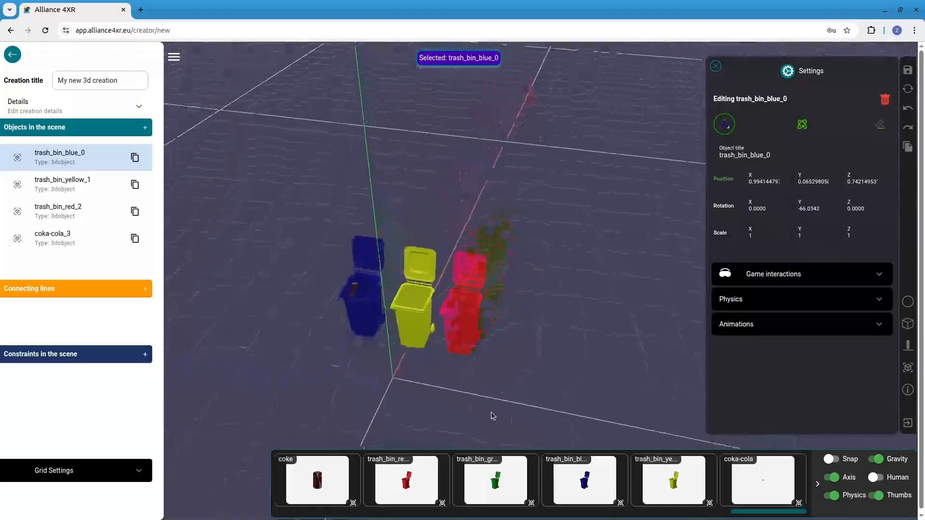
pyautogui.click(368, 267)
pyautogui.moveTo(386, 248); pyautogui.dragTo(387, 365)
pyautogui.click(307, 337)
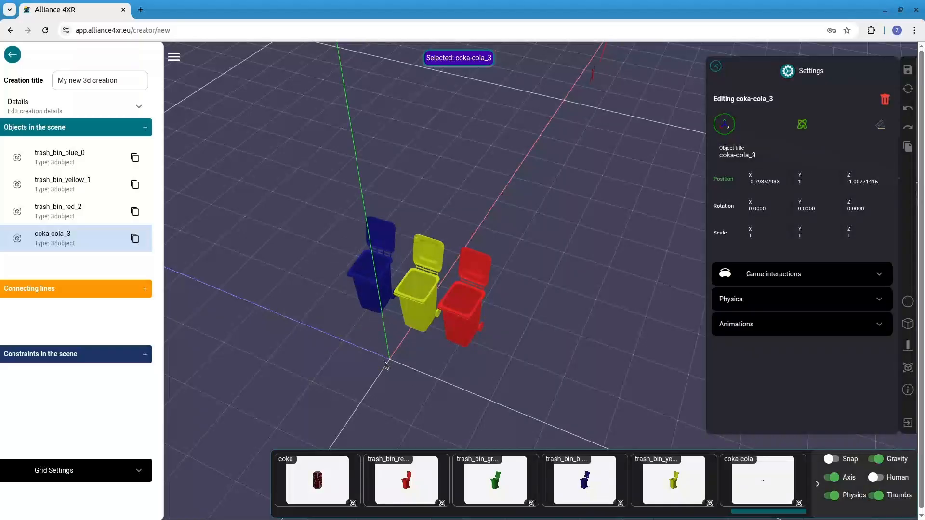
pyautogui.click(814, 274)
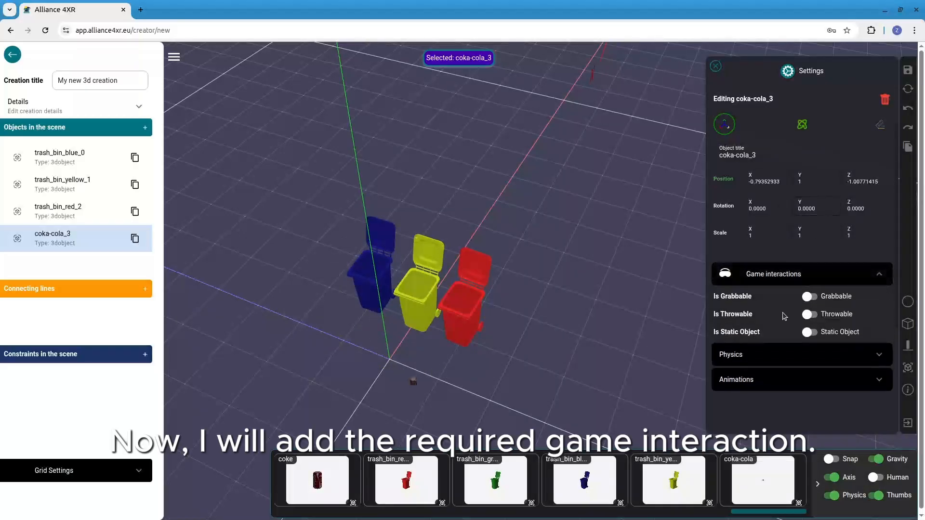
pyautogui.click(809, 315)
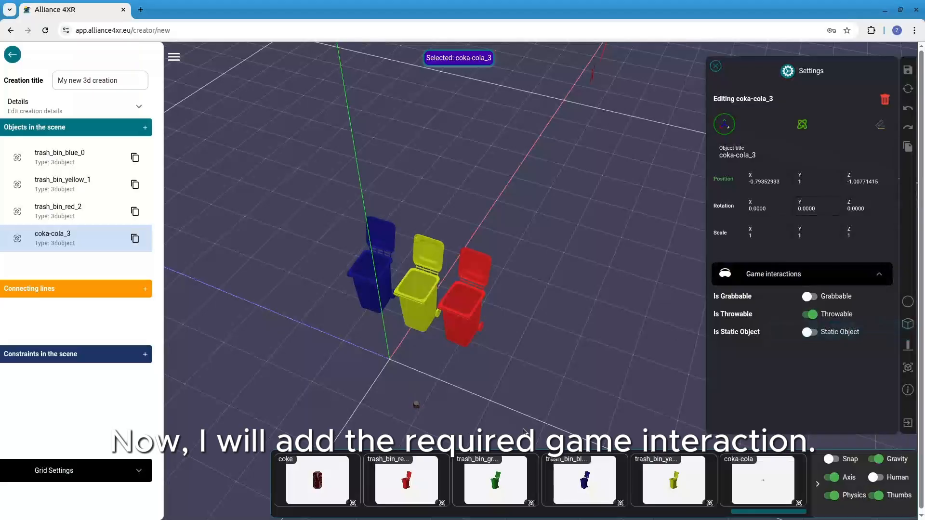
# Add the small glass bottle in front of the bins at about X -0.995 and Z -0.186, and make it throwable
pyautogui.scroll(5, 476, 482)
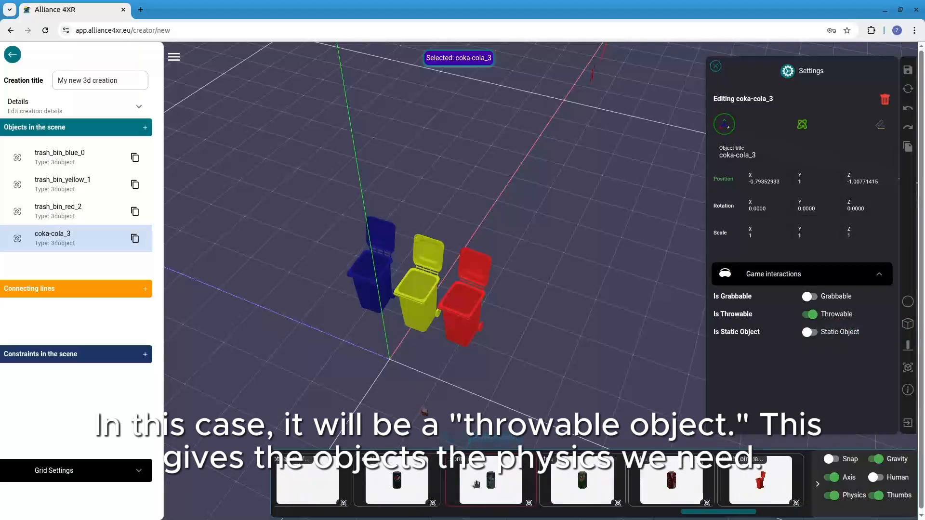
pyautogui.scroll(3, 475, 484)
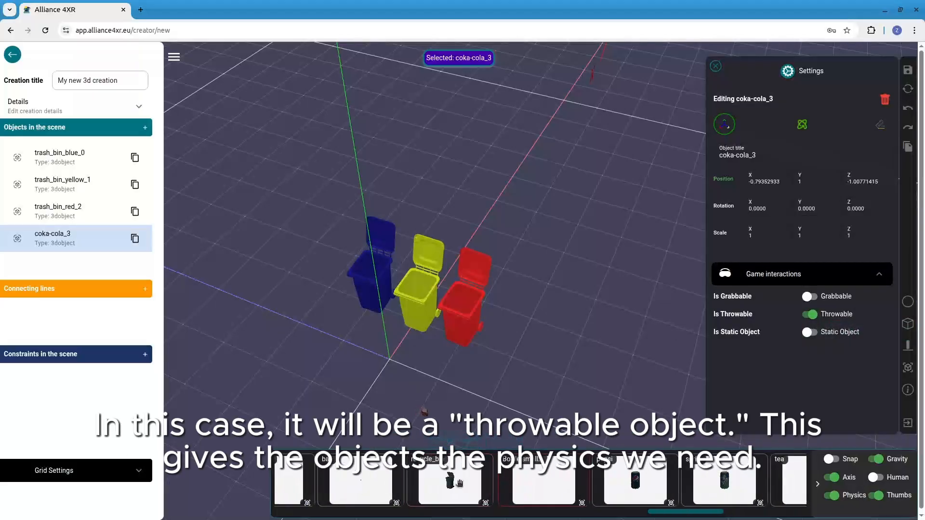
pyautogui.moveTo(524, 481); pyautogui.dragTo(312, 355)
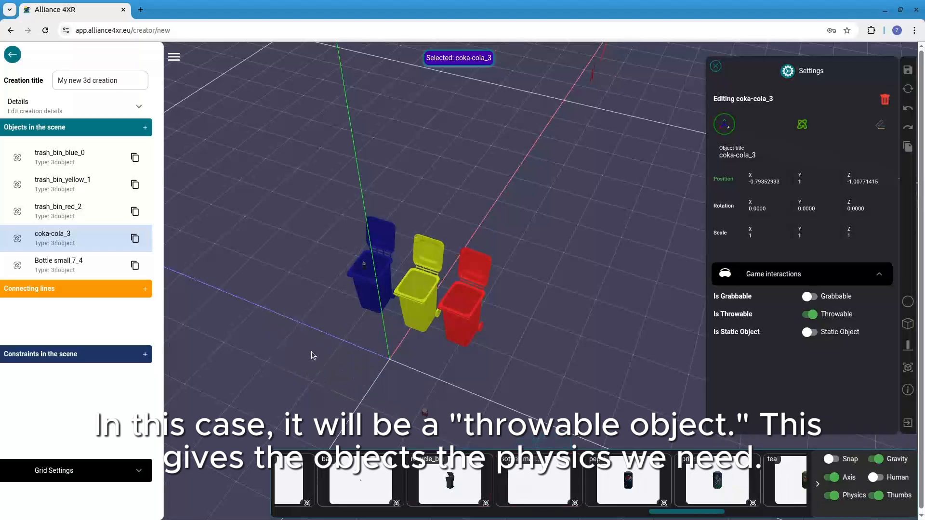
pyautogui.click(363, 265)
pyautogui.moveTo(387, 243); pyautogui.dragTo(332, 369)
pyautogui.click(298, 346)
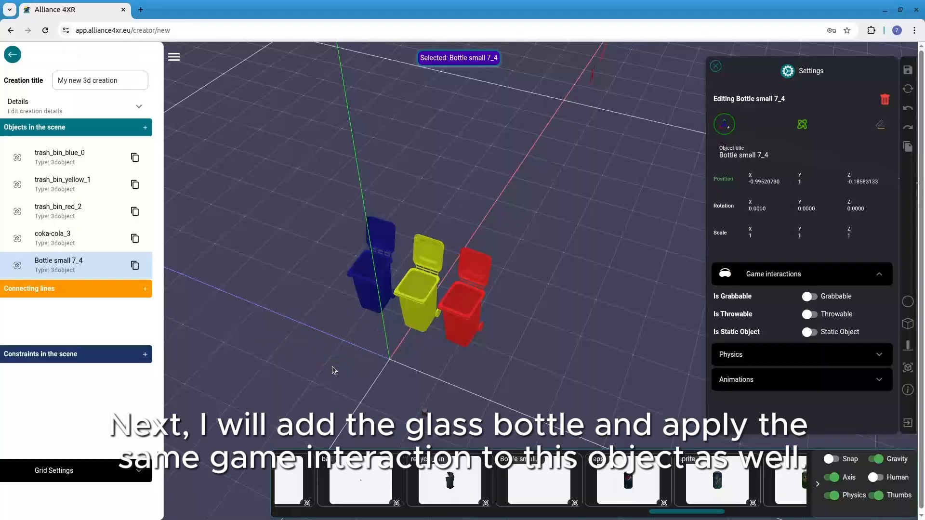
pyautogui.click(805, 275)
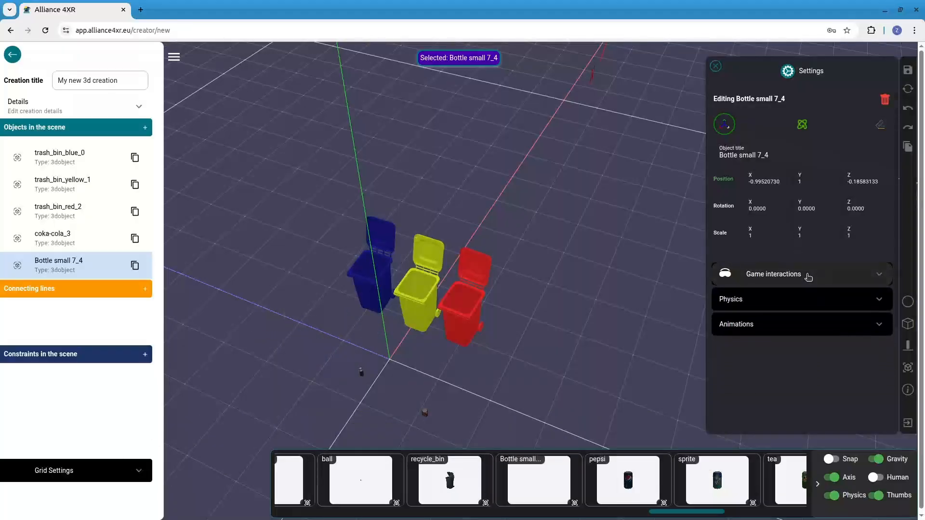
pyautogui.click(805, 275)
pyautogui.click(813, 316)
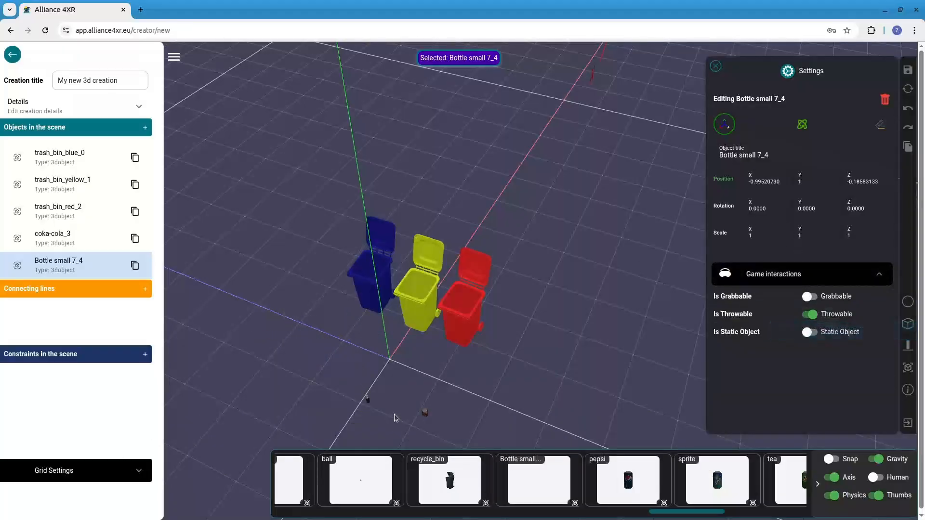
# Add the plastic bottle in front of the bins at about X -0.97 and Z 1, and make it throwable
pyautogui.hscroll(-2, 442, 482)
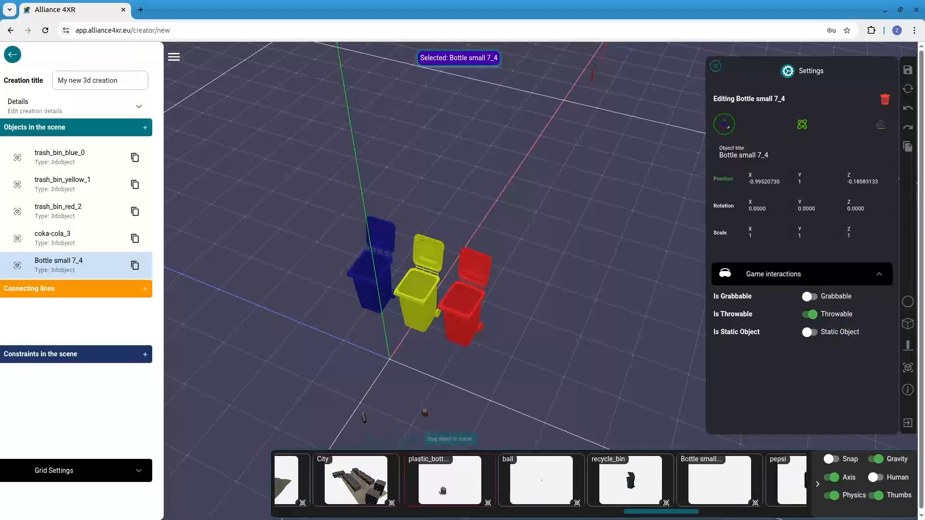
pyautogui.moveTo(442, 491); pyautogui.dragTo(347, 325)
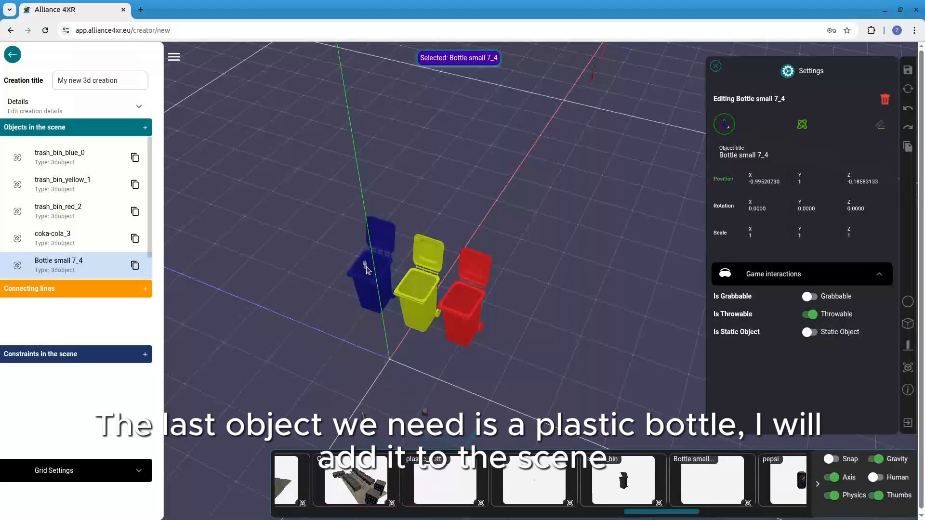
pyautogui.moveTo(366, 267); pyautogui.dragTo(331, 317)
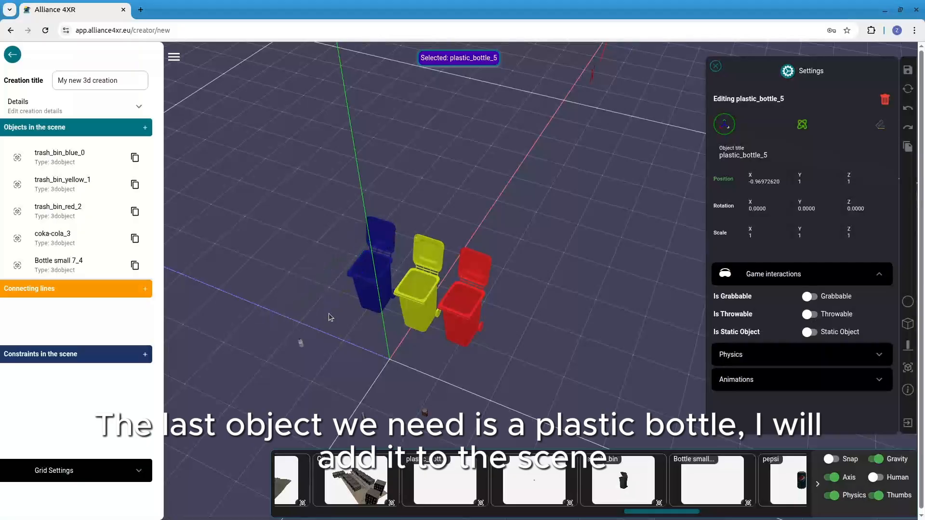
pyautogui.click(835, 319)
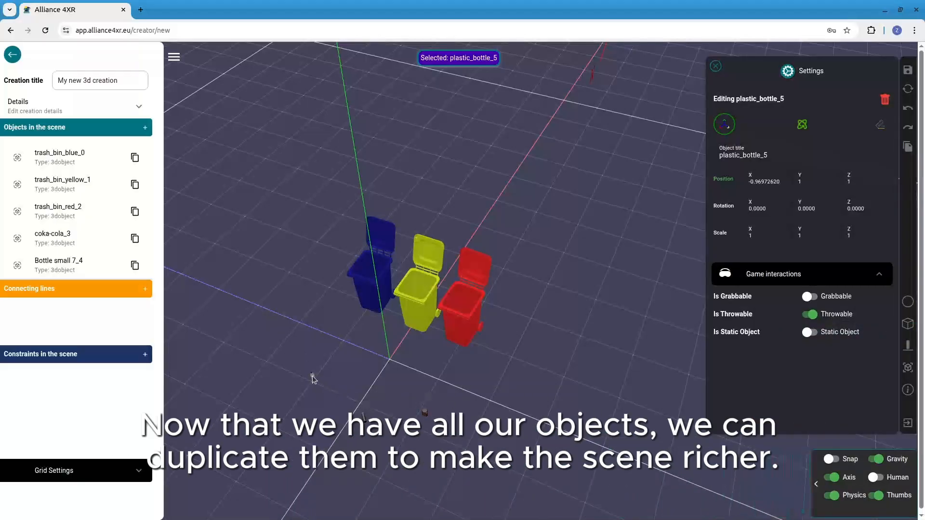
# Duplicate the plastic bottle, the small glass bottle and the coka-cola can once each
pyautogui.scroll(-2, 87, 239)
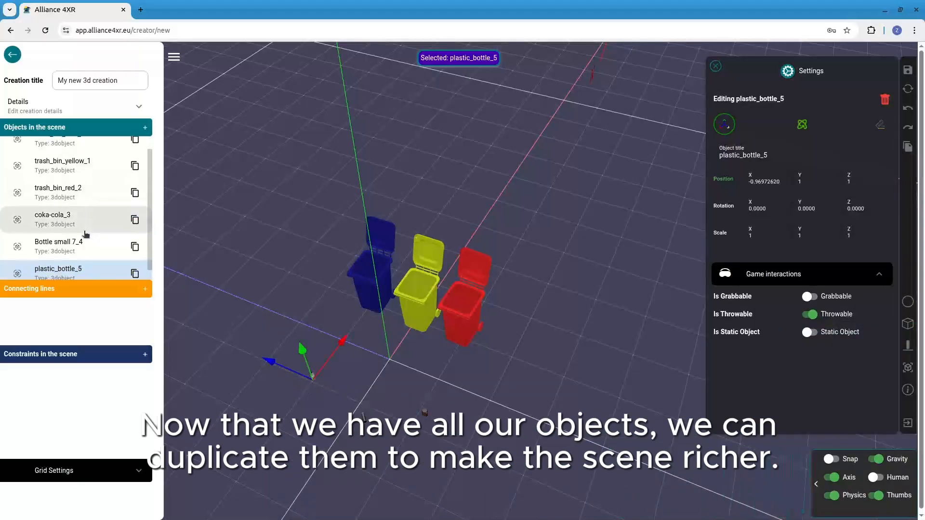
pyautogui.click(135, 267)
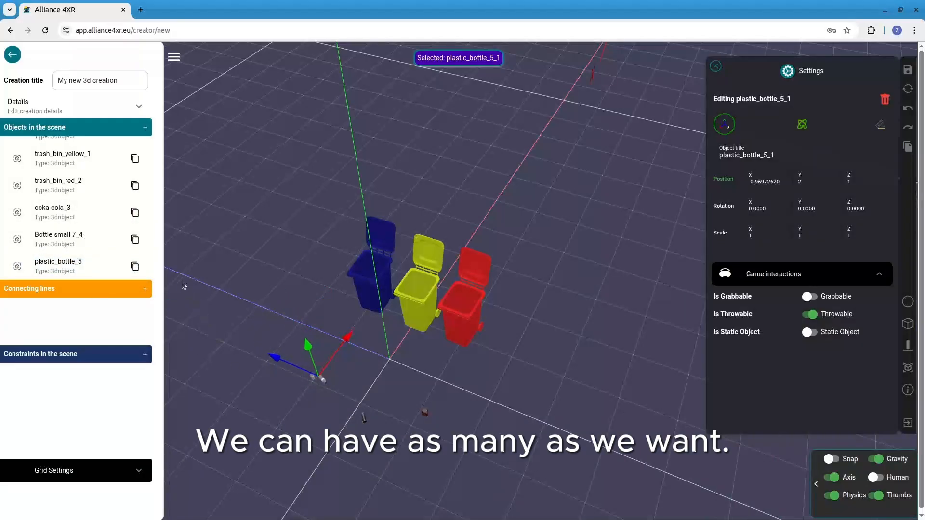
pyautogui.click(366, 419)
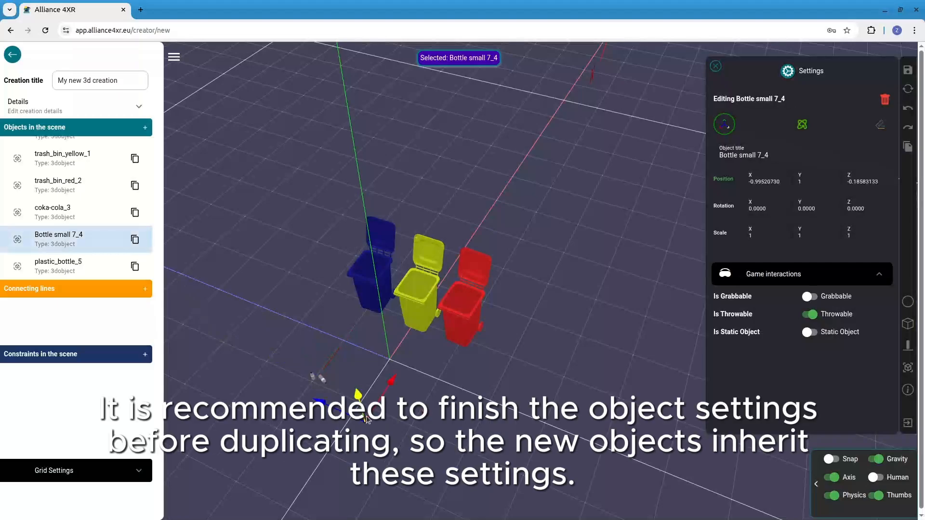
pyautogui.click(135, 240)
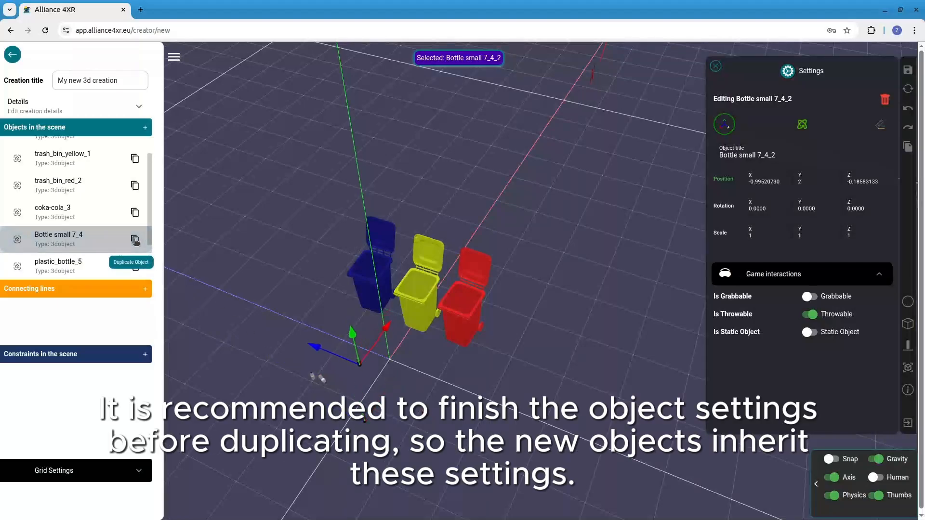
pyautogui.click(425, 419)
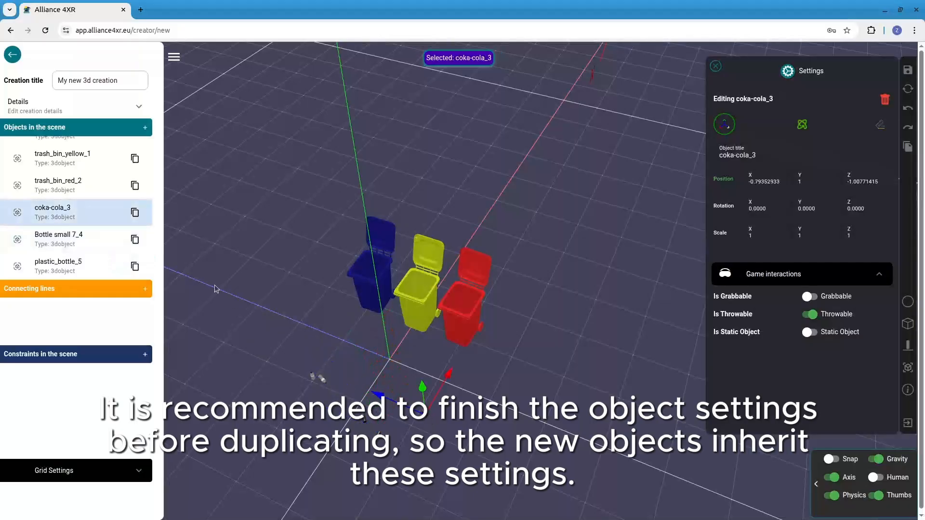
pyautogui.click(135, 215)
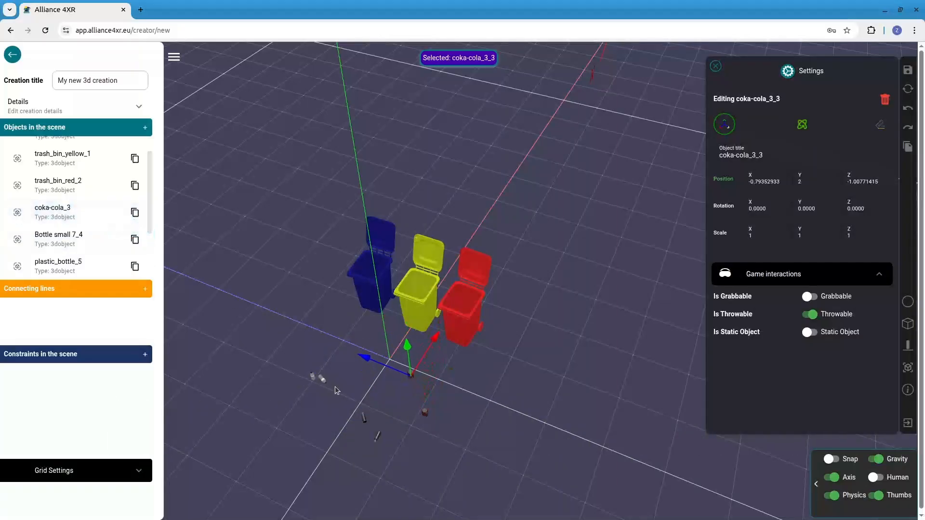
# Add a box beside the red bin and flatten it by setting its Y scale to 0.01
pyautogui.moveTo(466, 384); pyautogui.dragTo(492, 361)
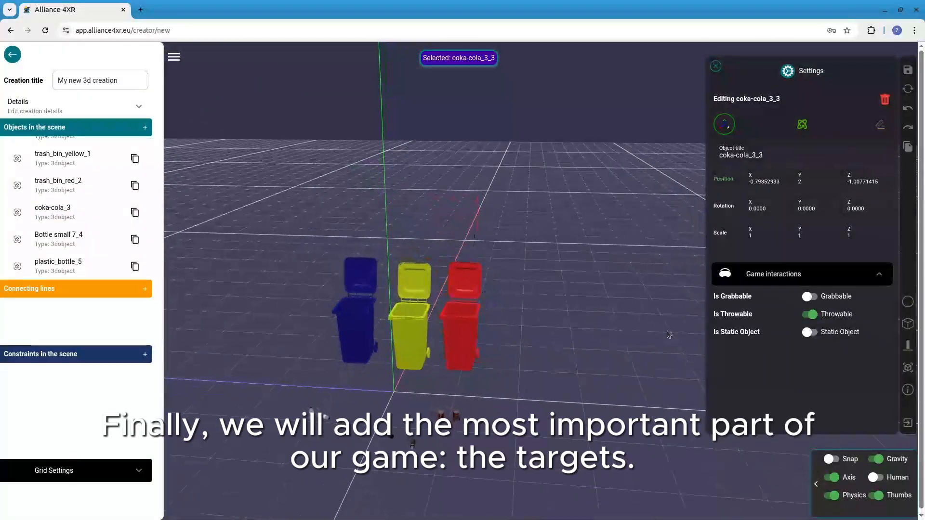
pyautogui.click(721, 67)
pyautogui.click(908, 327)
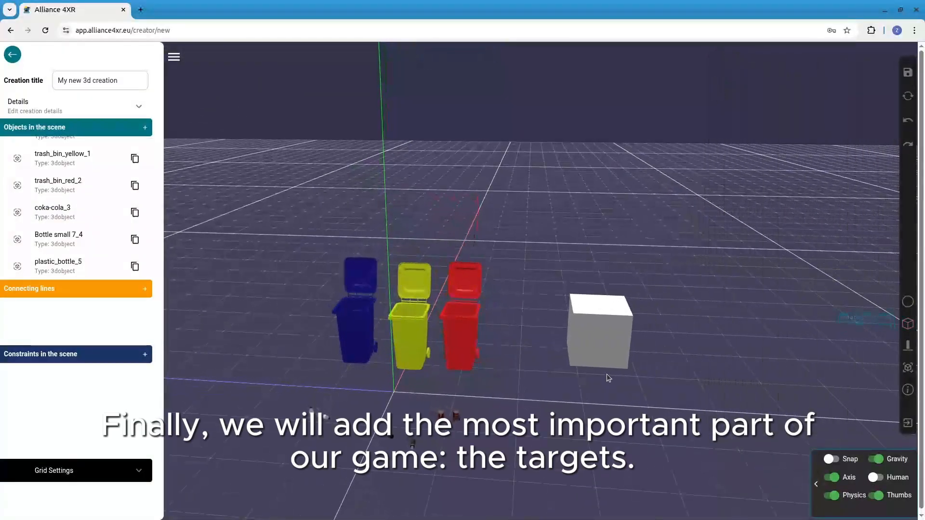
pyautogui.click(581, 394)
pyautogui.click(568, 363)
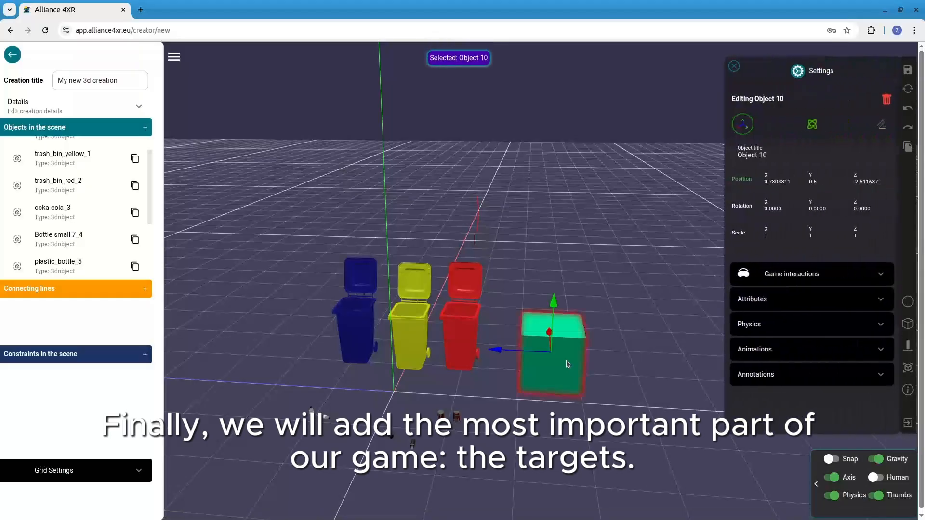
pyautogui.click(810, 237)
pyautogui.write('0')
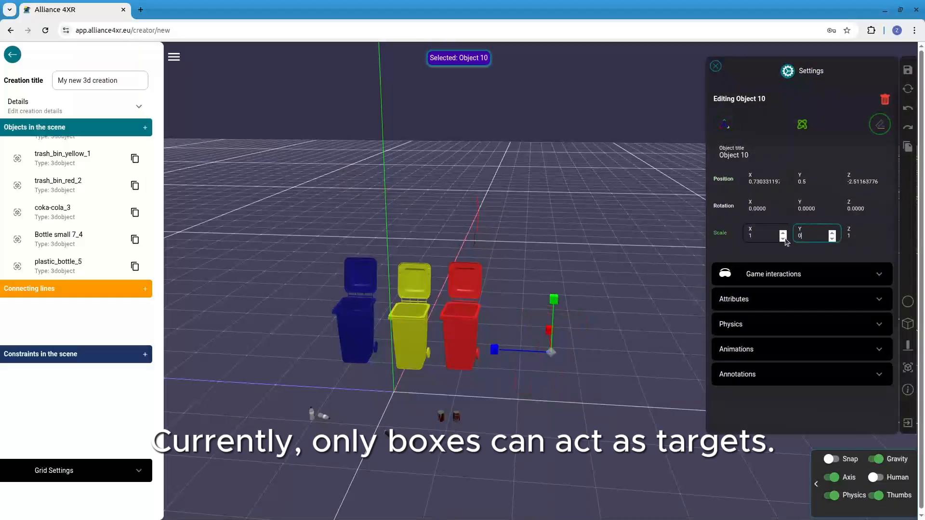
pyautogui.write('.01')
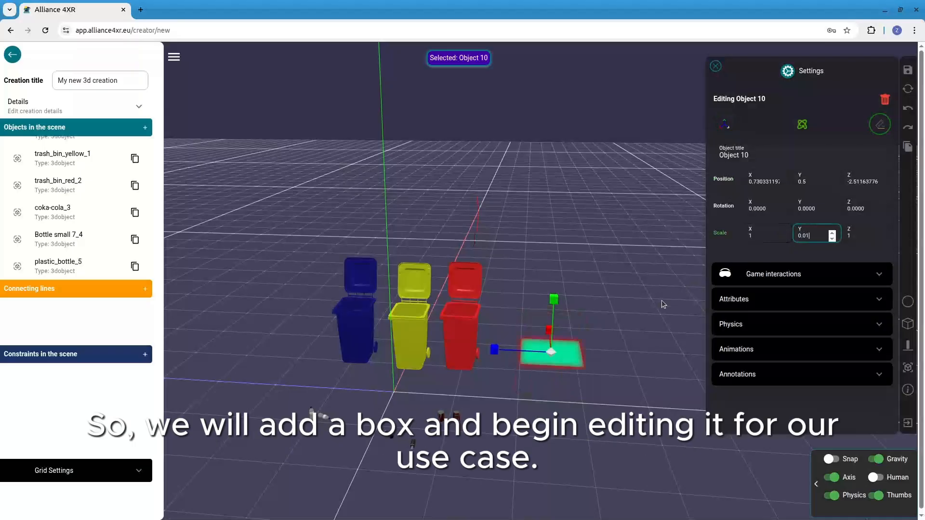
# Move the flattened box over the red bin's opening at about X 1.03, Y 0.99 and Z -0.99
pyautogui.click(726, 124)
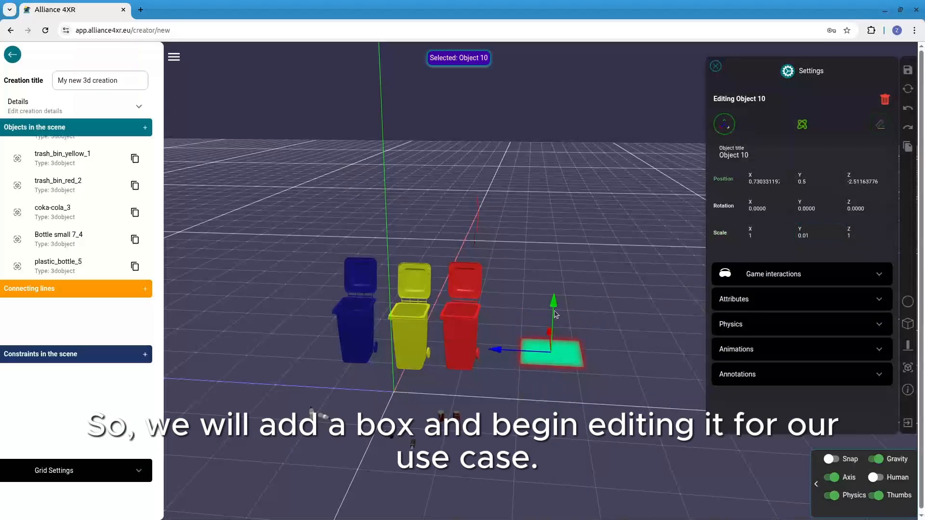
pyautogui.moveTo(555, 314); pyautogui.dragTo(550, 254)
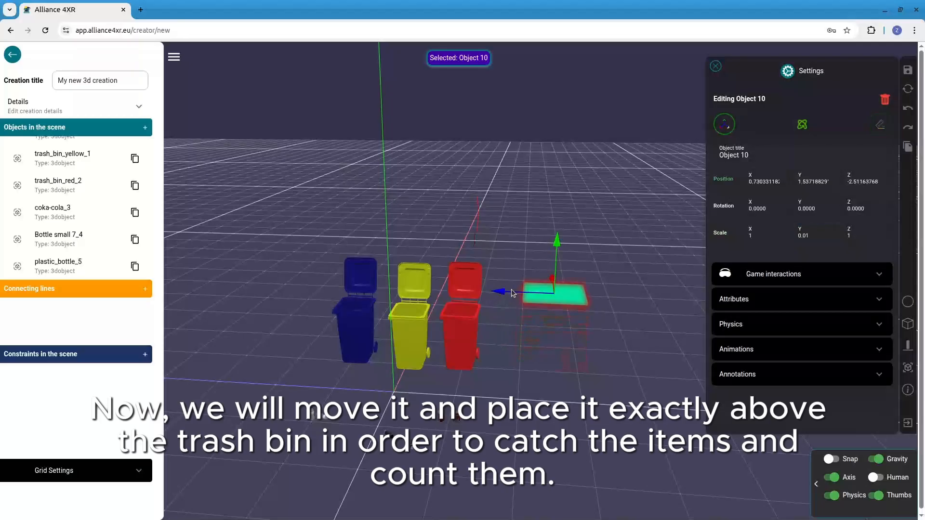
pyautogui.moveTo(505, 296); pyautogui.dragTo(405, 295)
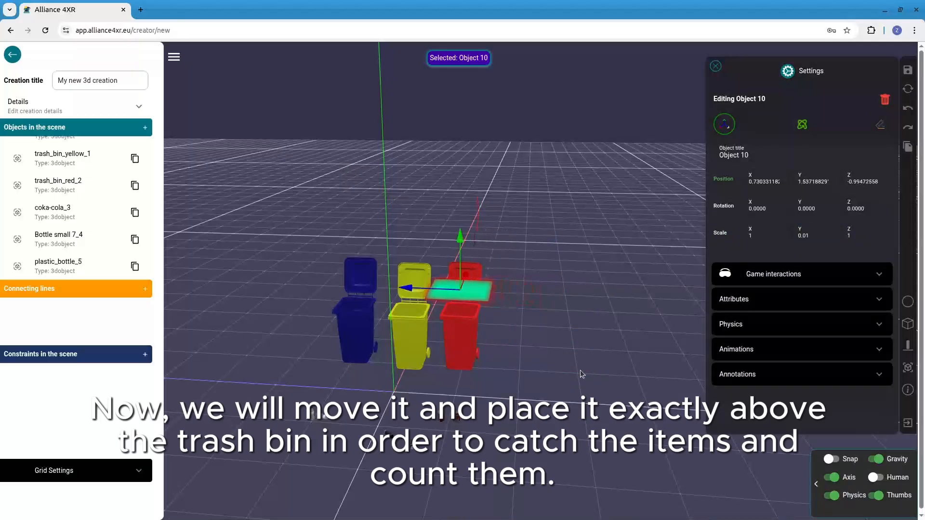
pyautogui.moveTo(580, 370); pyautogui.dragTo(452, 289)
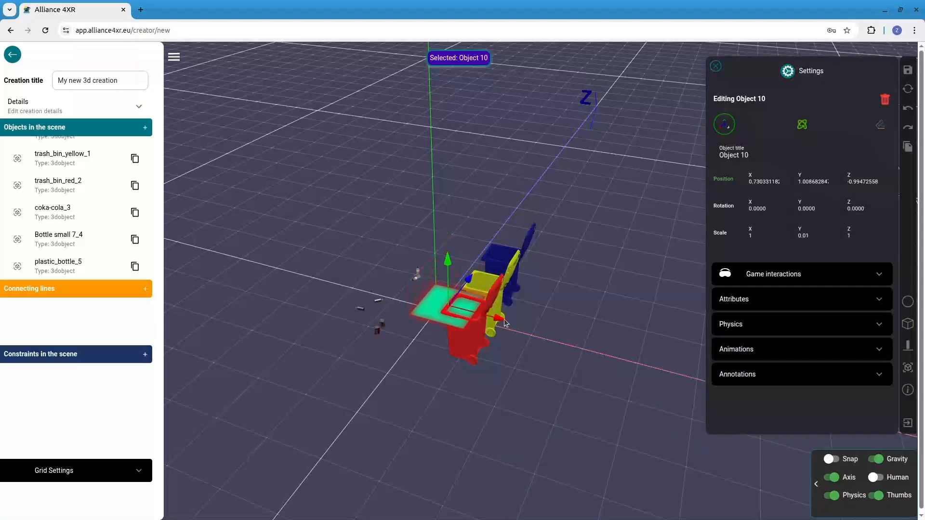
pyautogui.moveTo(505, 324); pyautogui.dragTo(518, 327)
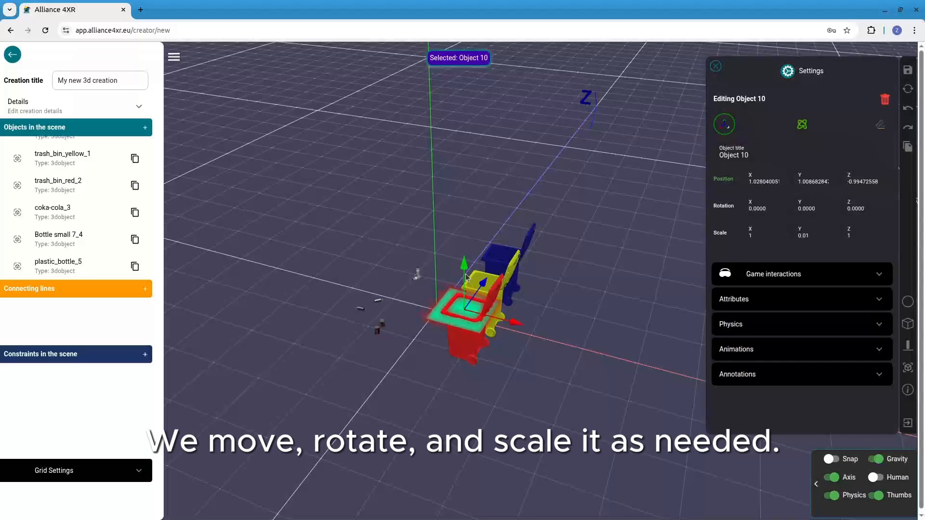
pyautogui.moveTo(465, 278); pyautogui.dragTo(465, 280)
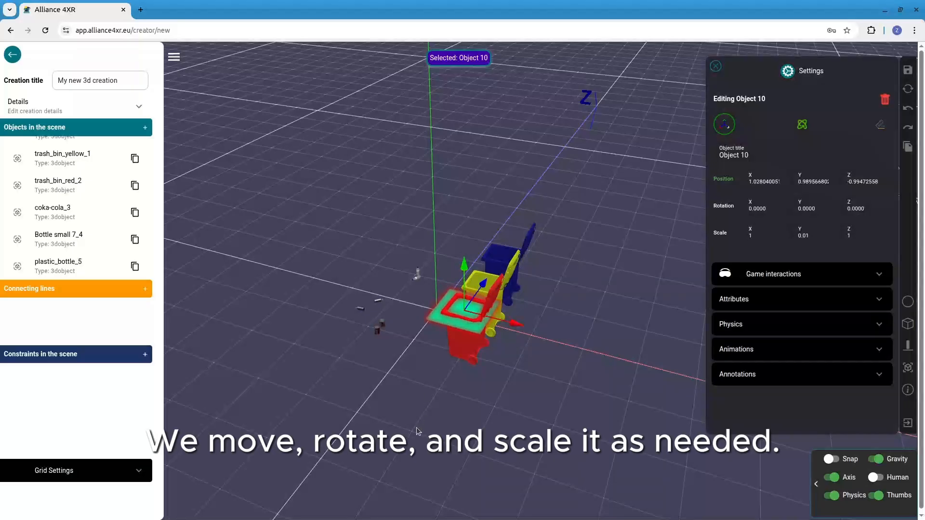
# Shift the flattened box to about Z -0.98 and scale it to about X 0.52 and Z 0.54 to fit the red bin's opening
pyautogui.moveTo(417, 431); pyautogui.dragTo(507, 333)
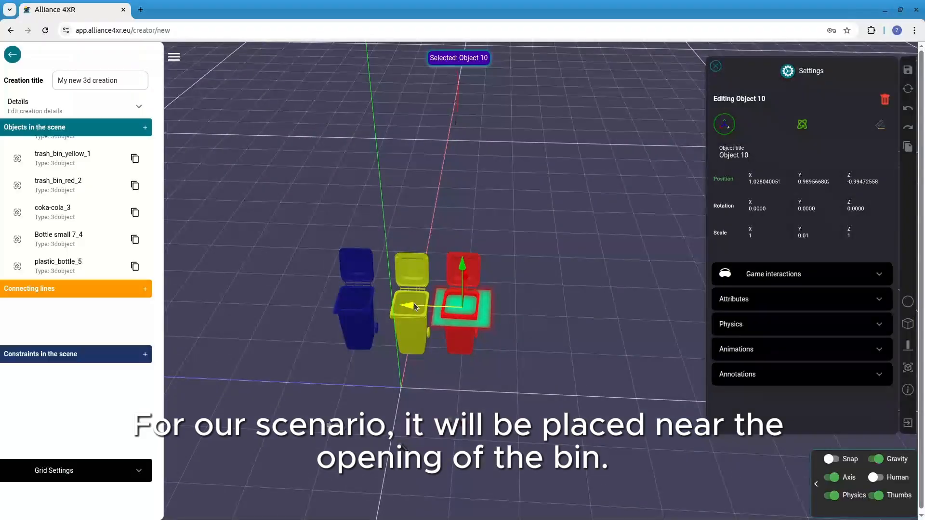
pyautogui.moveTo(413, 305); pyautogui.dragTo(415, 305)
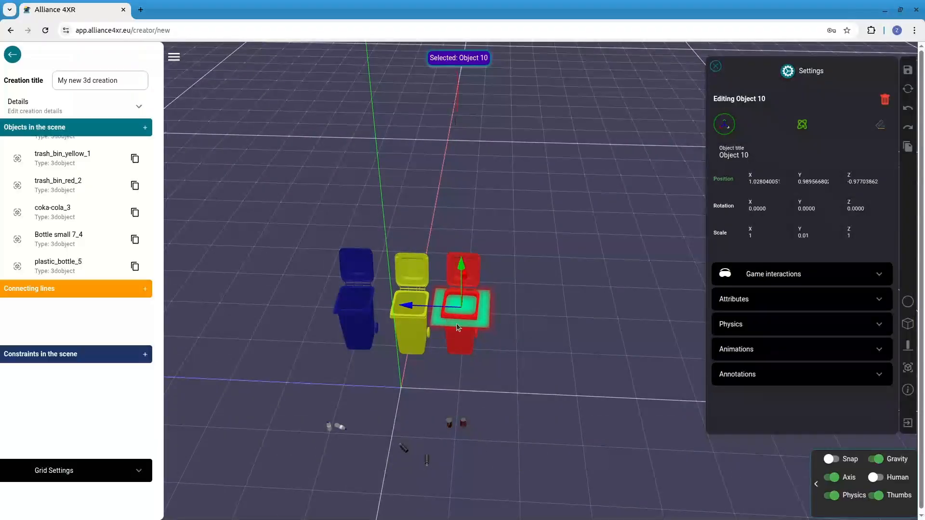
pyautogui.click(879, 126)
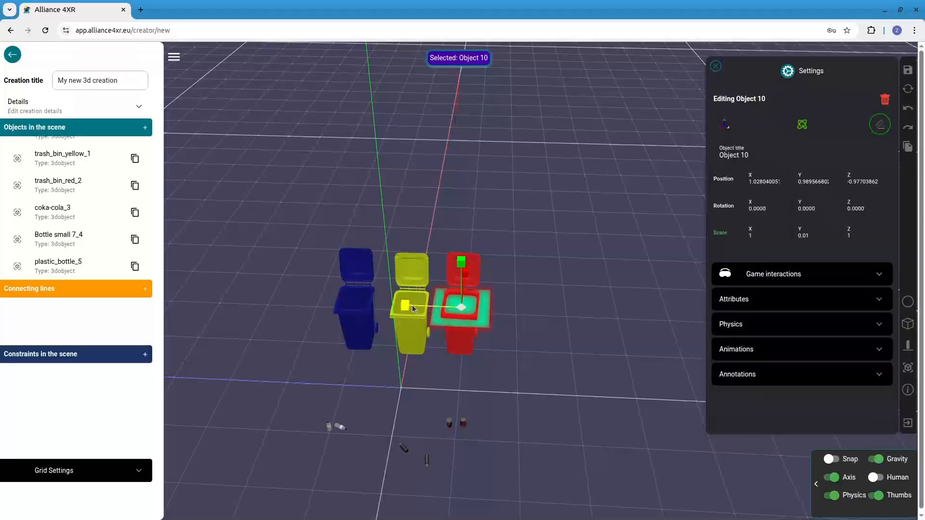
pyautogui.moveTo(406, 303); pyautogui.dragTo(503, 324)
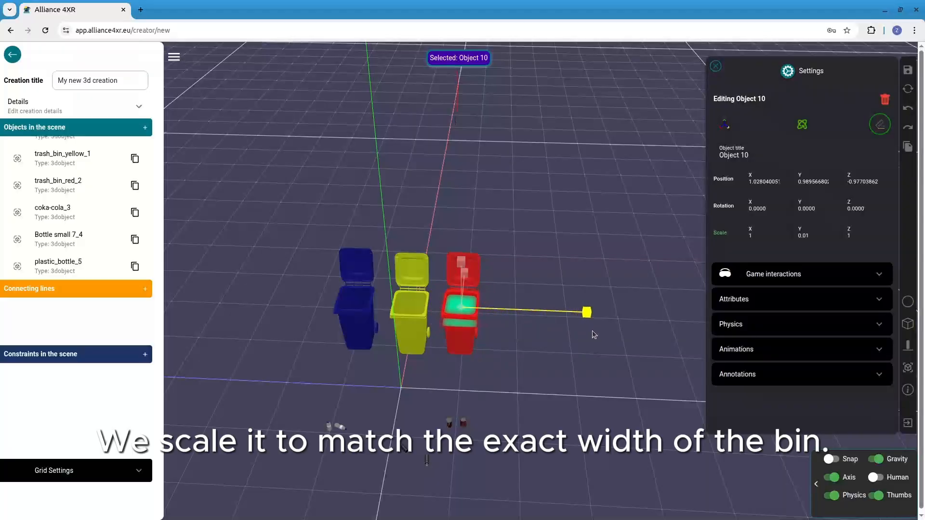
pyautogui.moveTo(608, 333); pyautogui.dragTo(607, 333)
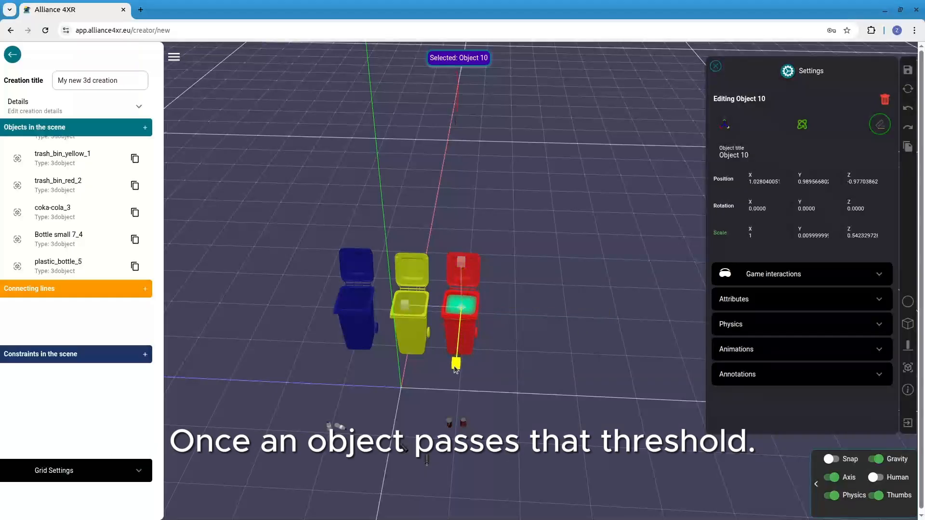
pyautogui.moveTo(454, 377); pyautogui.dragTo(441, 402)
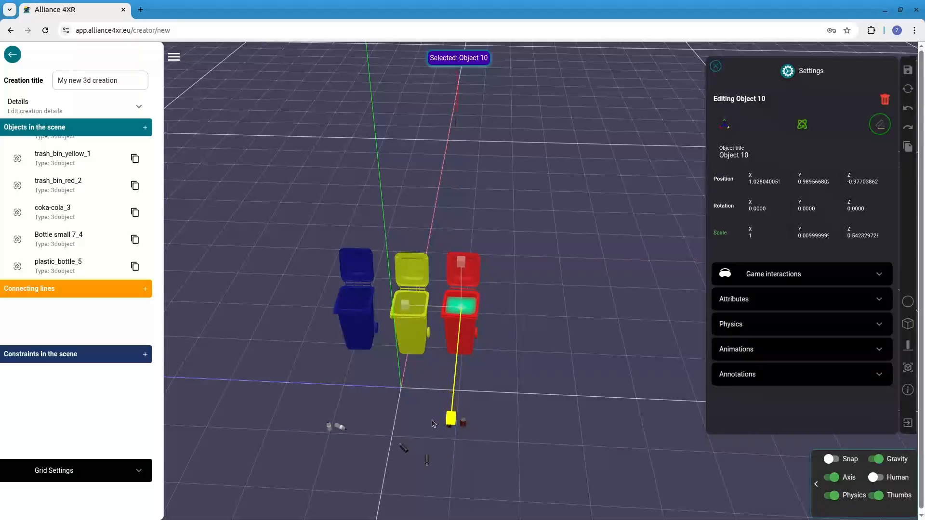
pyautogui.moveTo(421, 439); pyautogui.dragTo(421, 438)
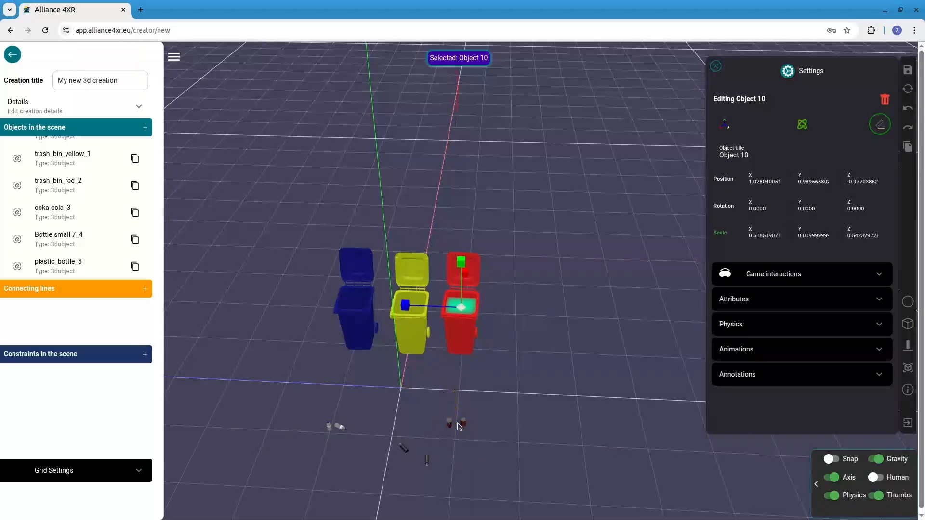
pyautogui.moveTo(481, 384)
pyautogui.mouseDown()
pyautogui.moveTo(471, 421)
pyautogui.moveTo(476, 390)
pyautogui.mouseUp()
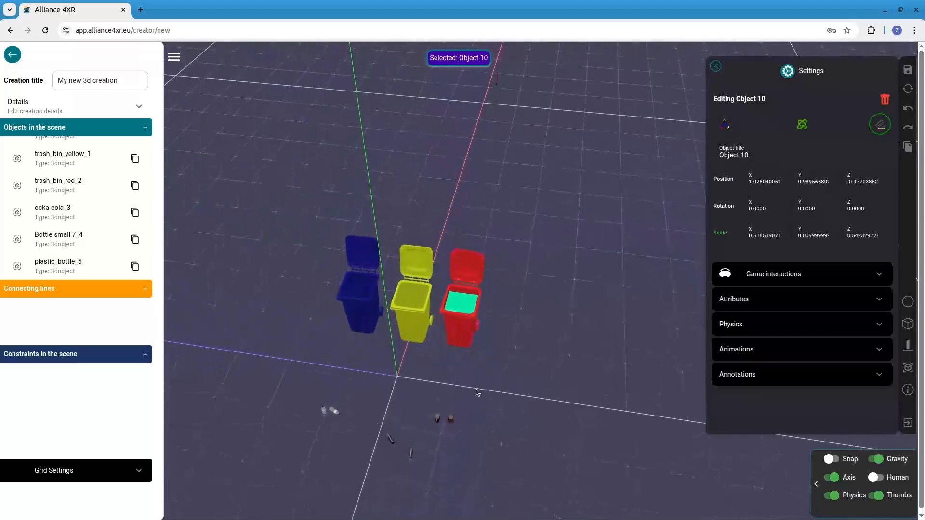
# Define the box over the red bin as a target that is transparent and not solid
pyautogui.click(460, 306)
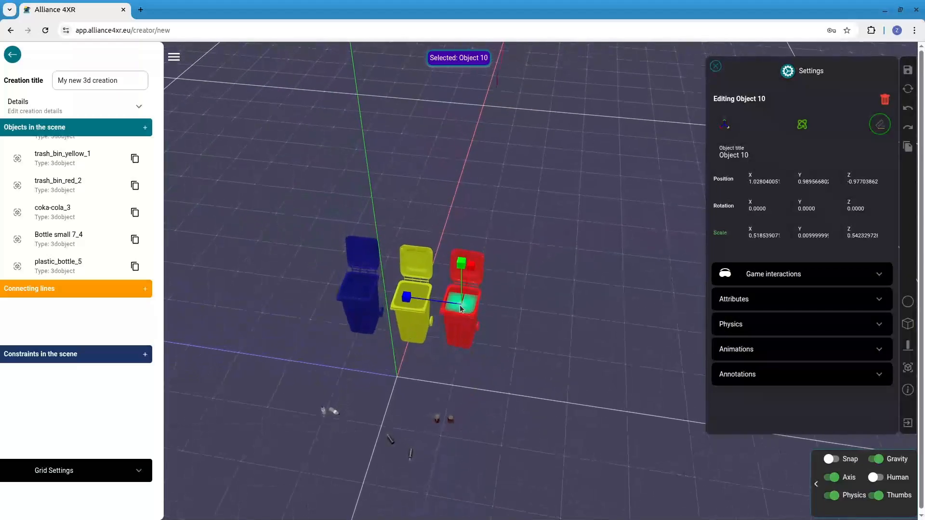
pyautogui.click(750, 275)
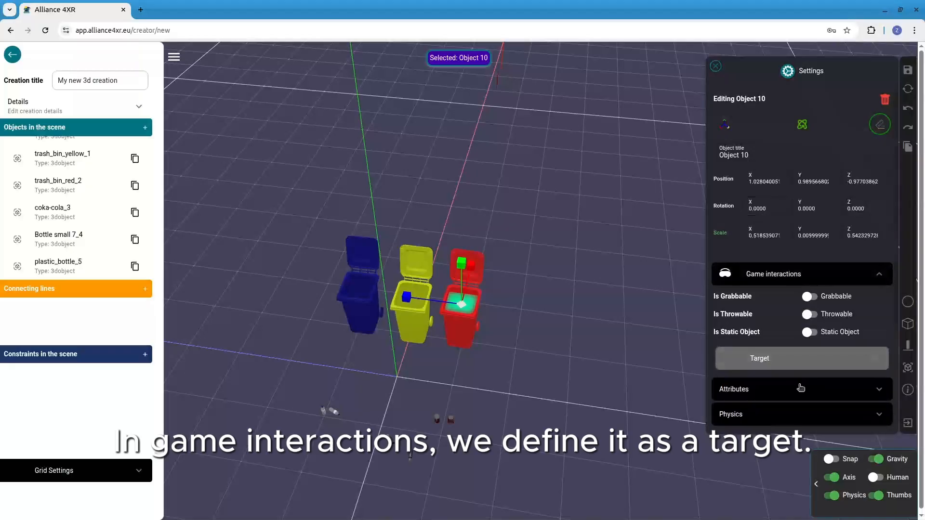
pyautogui.click(813, 352)
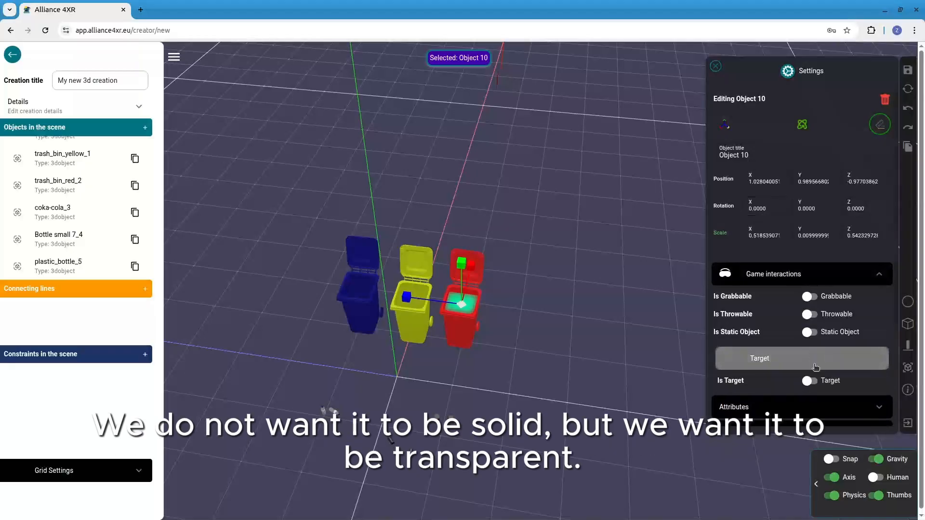
pyautogui.click(815, 384)
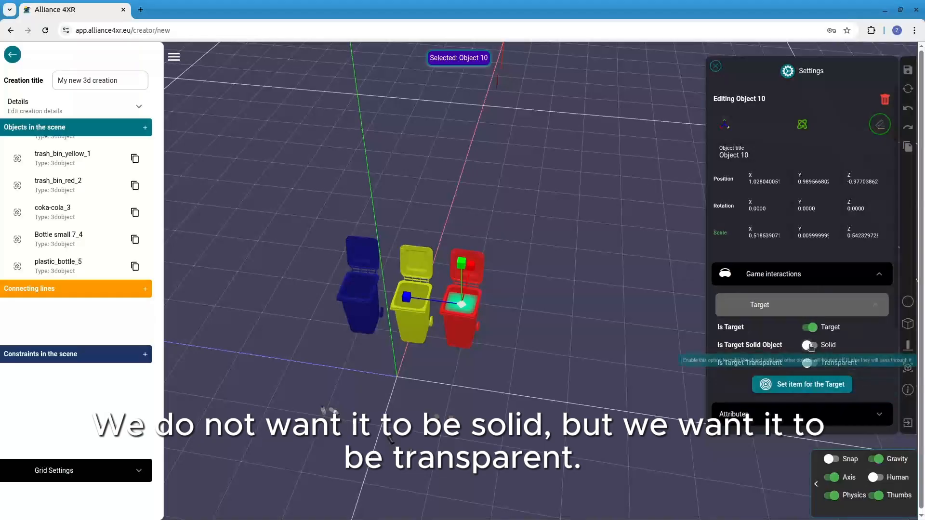
pyautogui.click(809, 363)
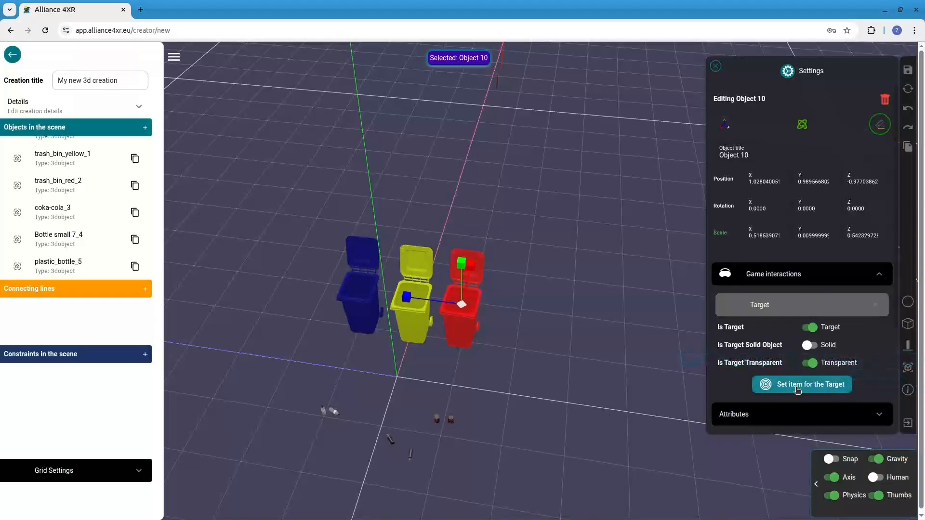
# Set the red bin's target to Collect items with coka-cola_3 and coka-cola_3_3 as target objects, and save the settings
pyautogui.click(797, 387)
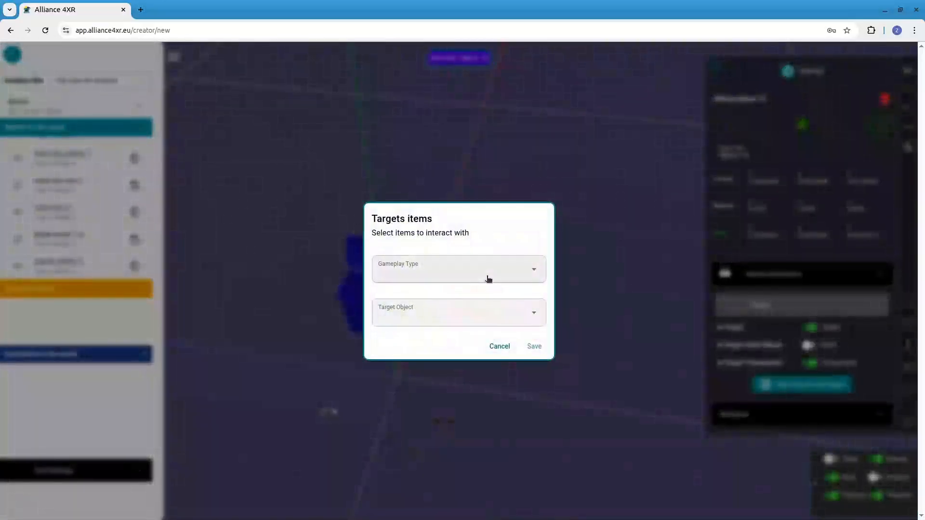
pyautogui.click(489, 278)
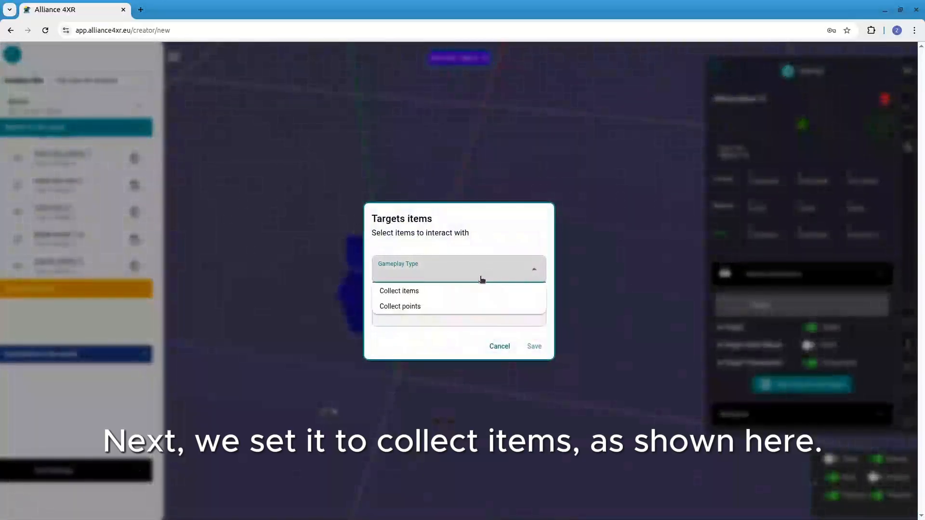
pyautogui.click(442, 293)
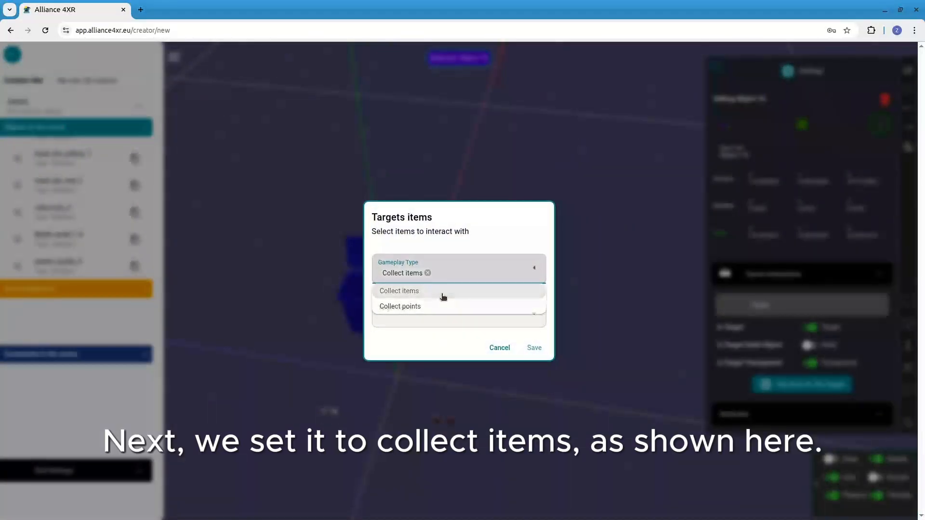
pyautogui.click(507, 320)
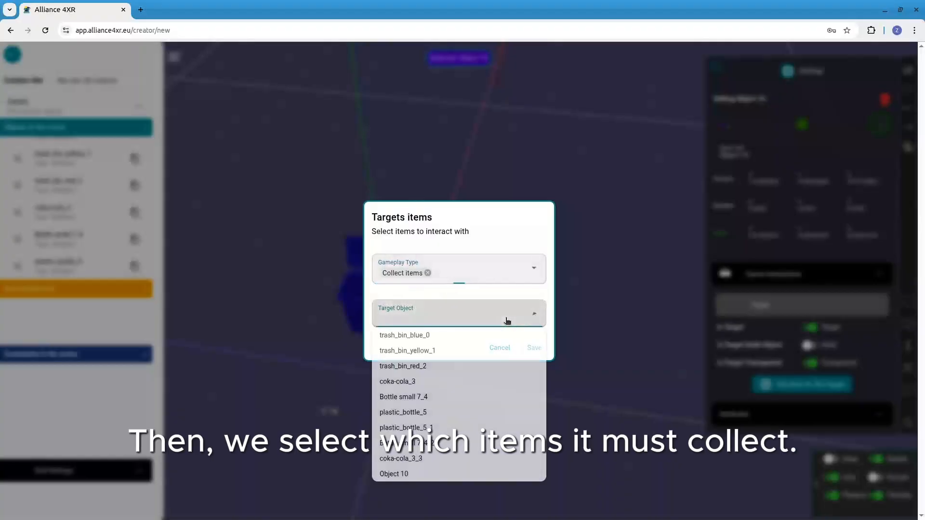
pyautogui.click(405, 382)
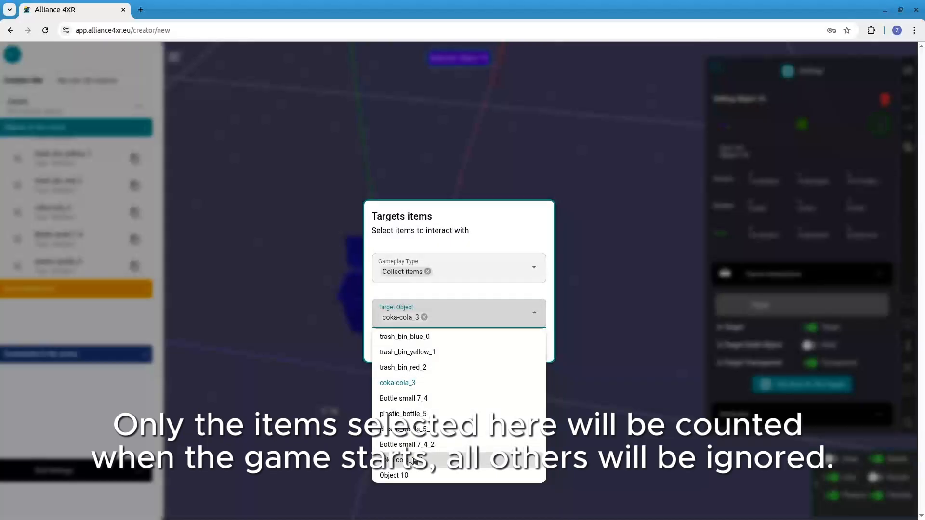
pyautogui.click(414, 460)
pyautogui.click(503, 230)
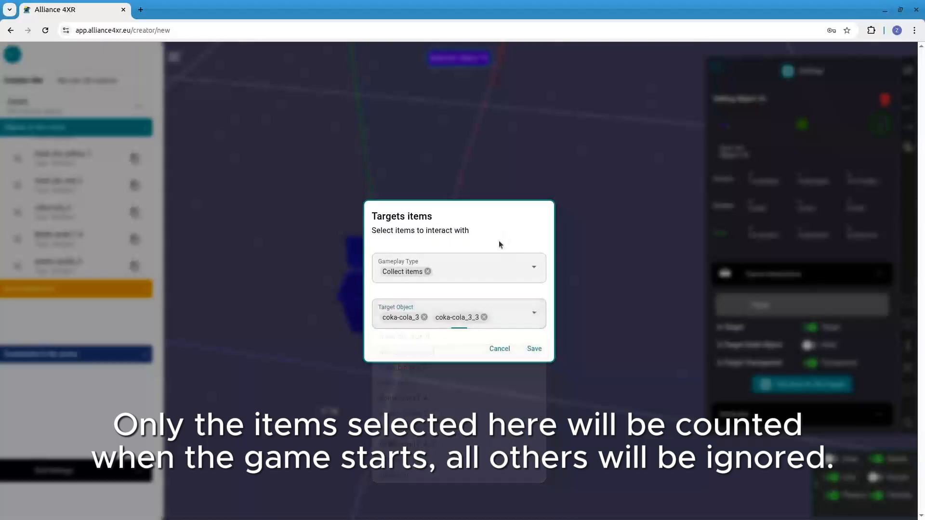
pyautogui.click(535, 352)
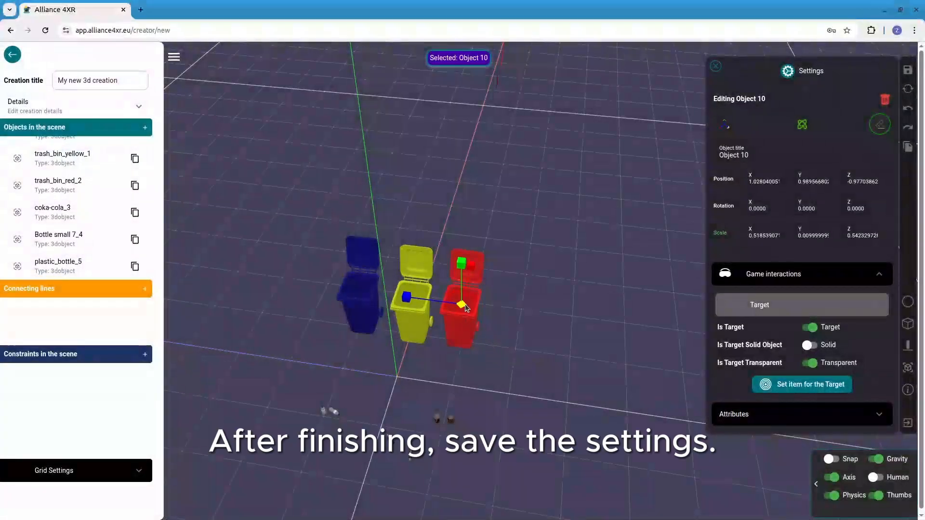
# Duplicate the red bin's target box and turn off the copy's transparency
pyautogui.click(725, 124)
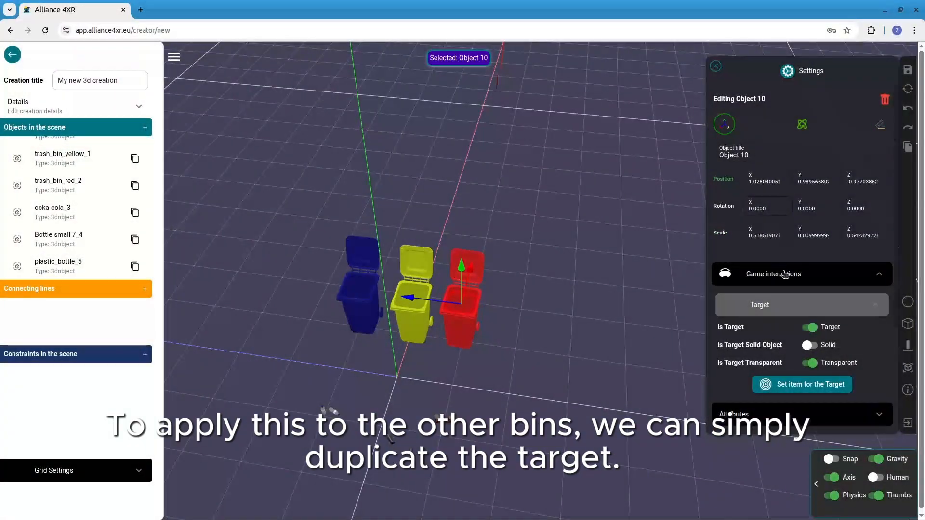
pyautogui.scroll(-4, 135, 260)
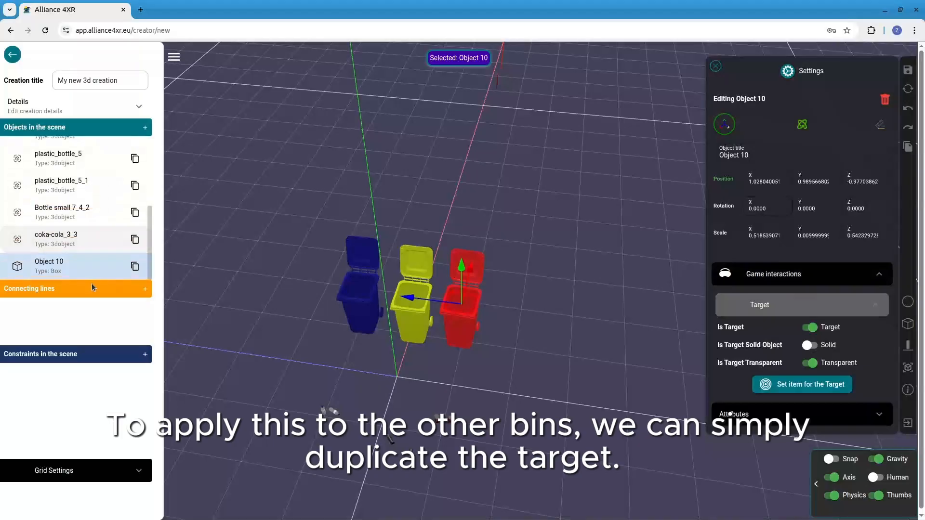
pyautogui.click(137, 268)
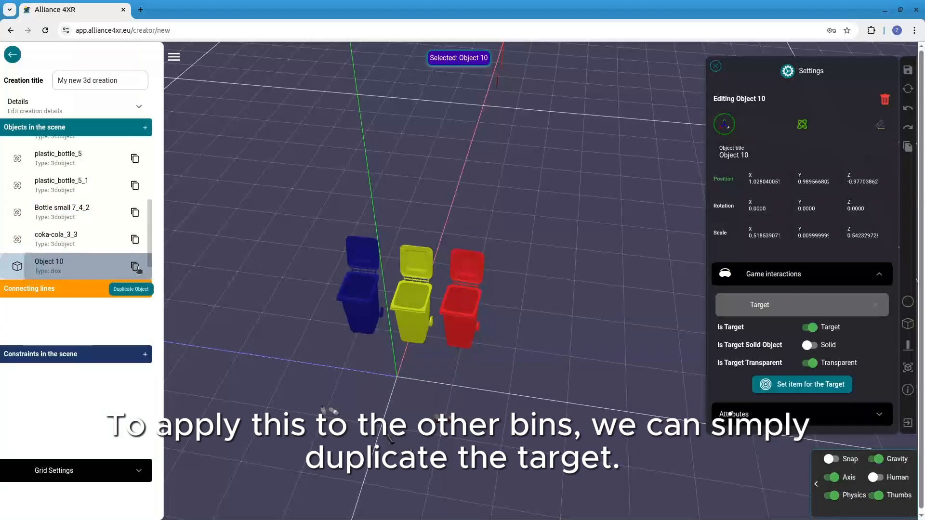
pyautogui.click(812, 365)
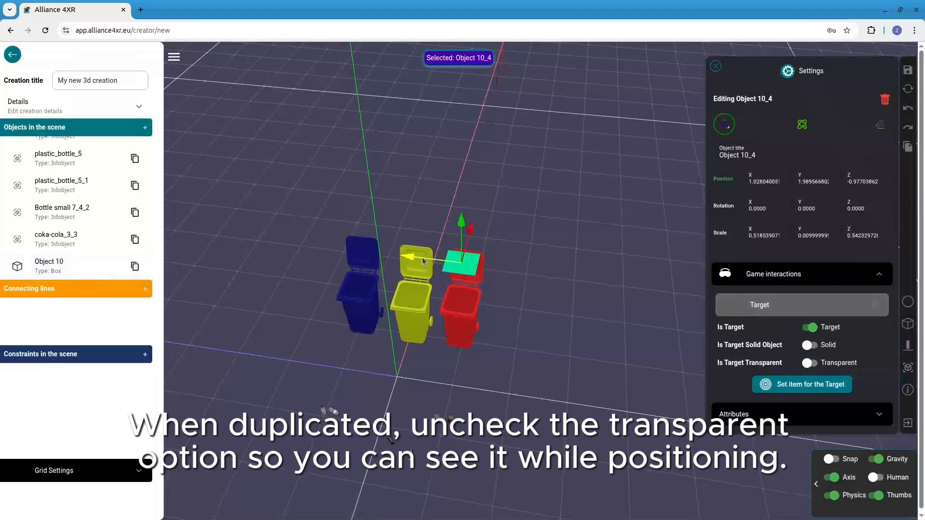
# Move the duplicated target over the yellow bin's opening at about Y 0.97 and Z -0.08, and make it transparent again
pyautogui.moveTo(423, 258); pyautogui.dragTo(373, 255)
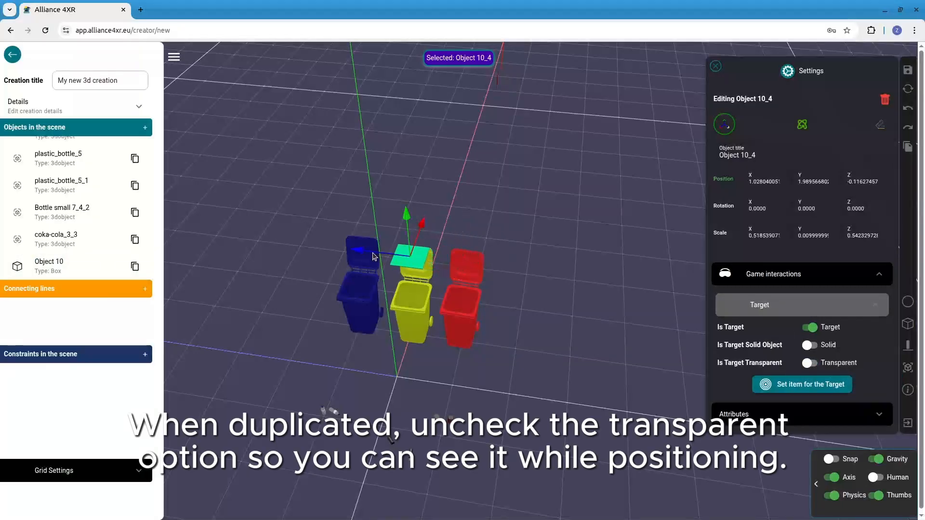
pyautogui.moveTo(405, 217); pyautogui.dragTo(399, 265)
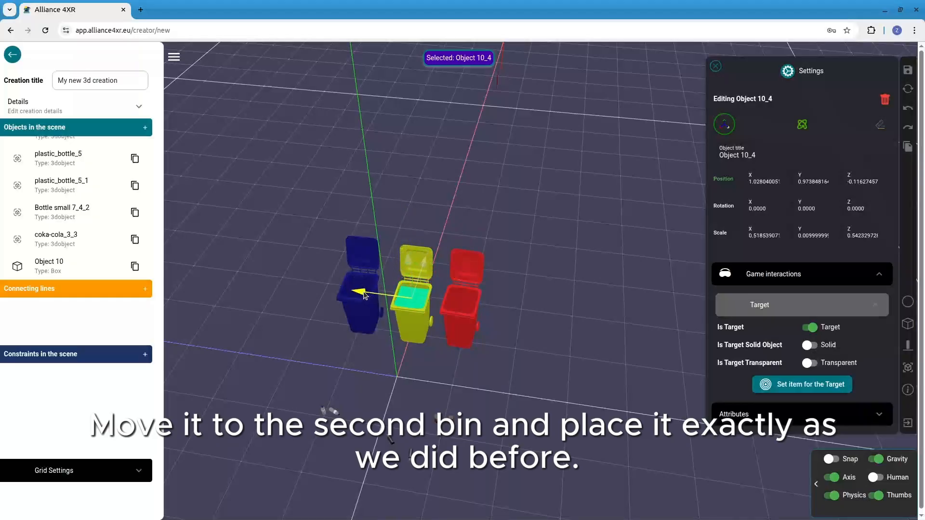
pyautogui.moveTo(364, 293); pyautogui.dragTo(364, 292)
pyautogui.moveTo(332, 379); pyautogui.dragTo(348, 363)
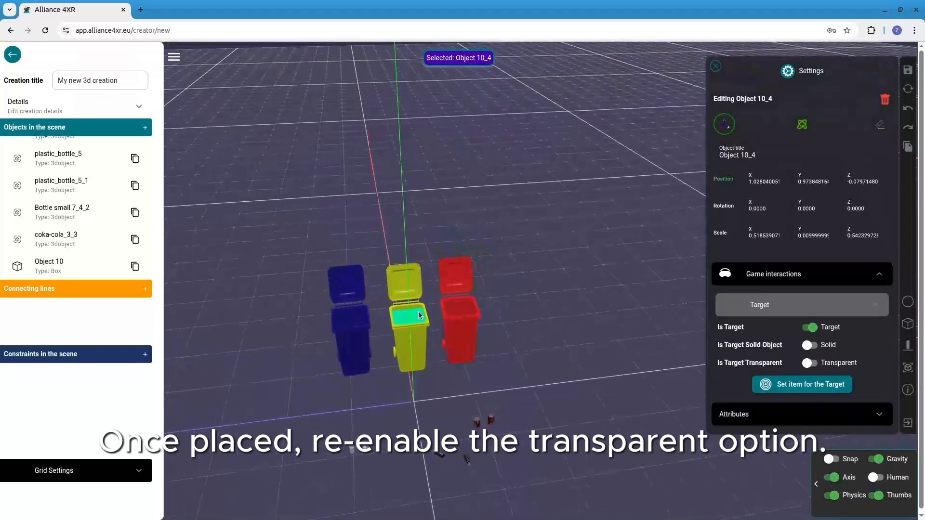
pyautogui.click(418, 315)
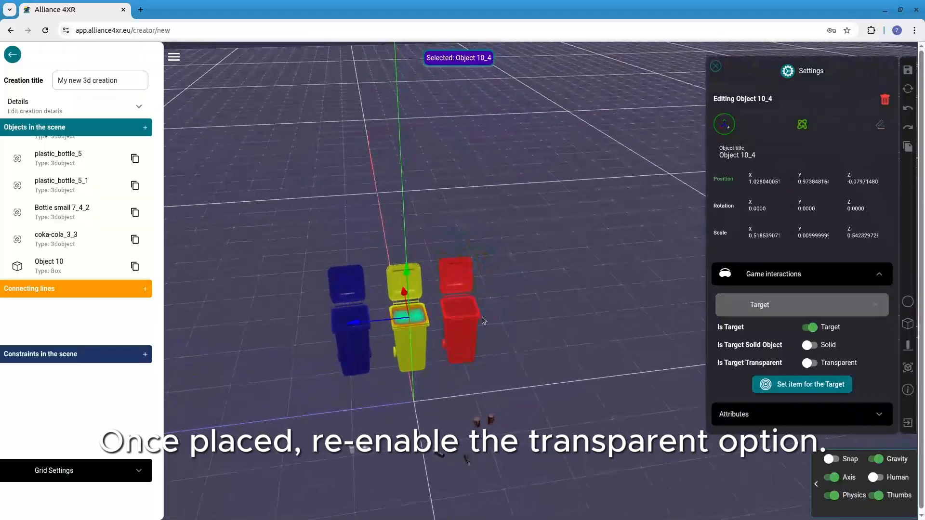
pyautogui.click(809, 363)
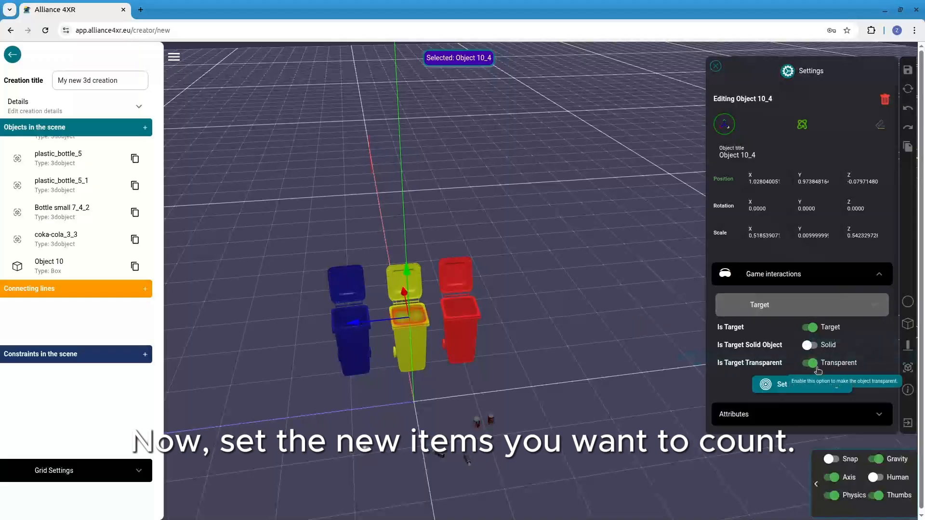
# Replace the yellow bin target's collectable objects with Bottle small 7_4_2 and Bottle small 7_4, and save the settings
pyautogui.click(771, 386)
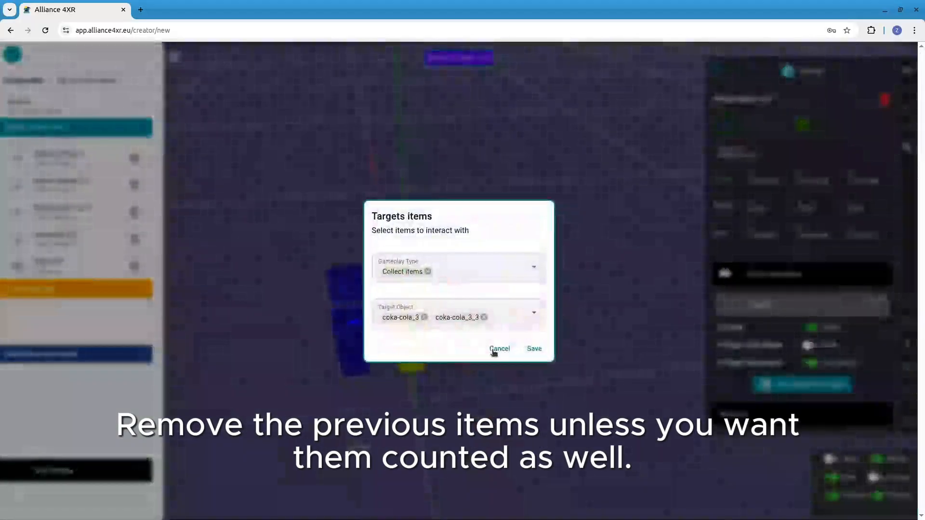
pyautogui.click(424, 317)
pyautogui.click(431, 317)
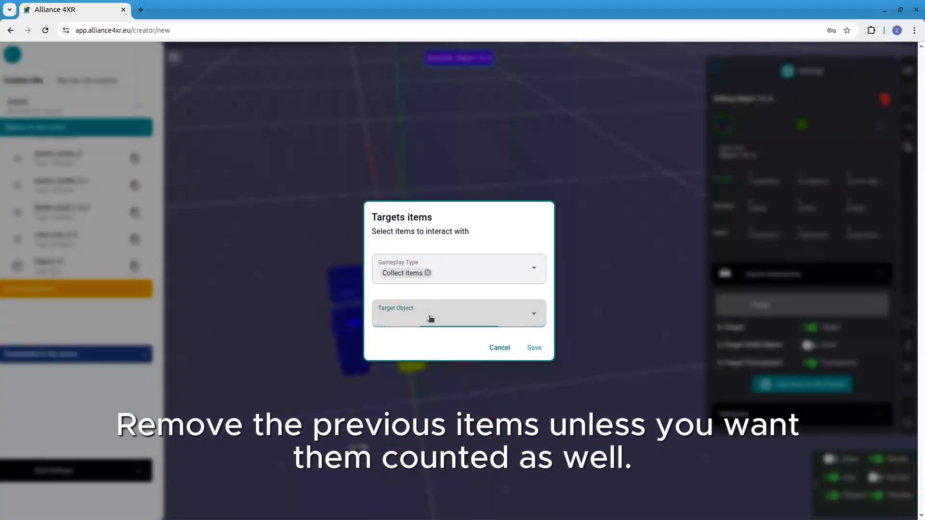
pyautogui.click(464, 315)
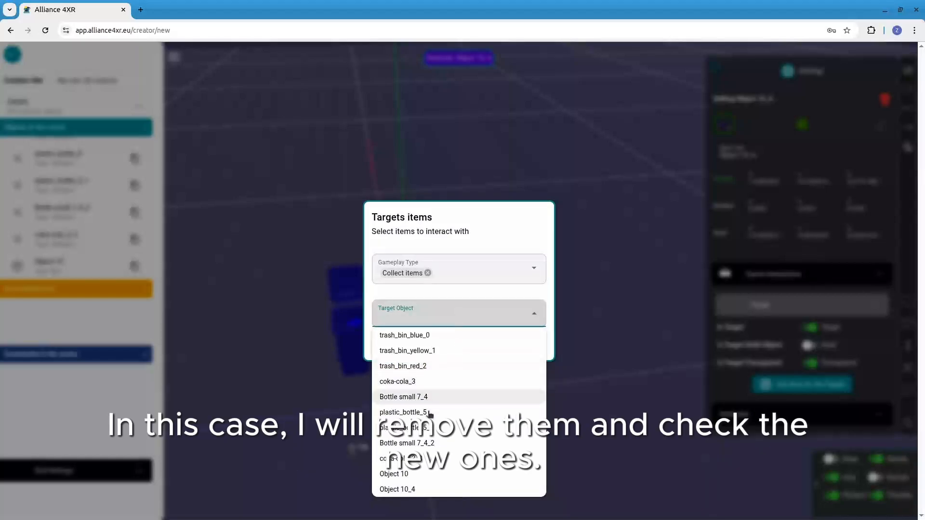
pyautogui.click(423, 444)
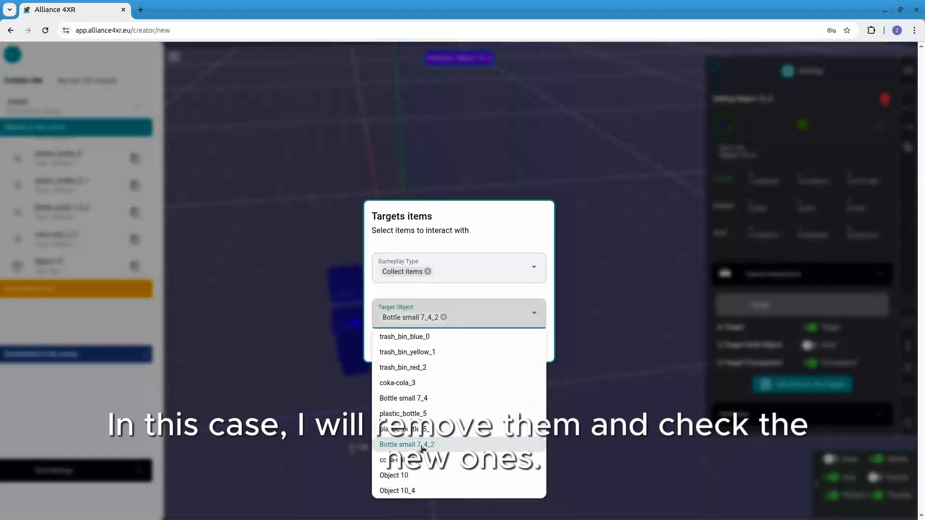
pyautogui.click(415, 399)
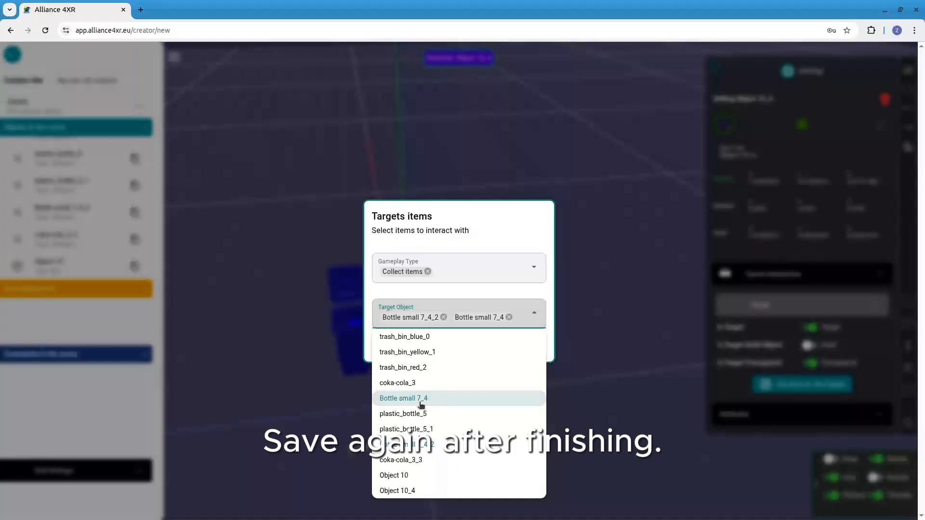
pyautogui.click(479, 224)
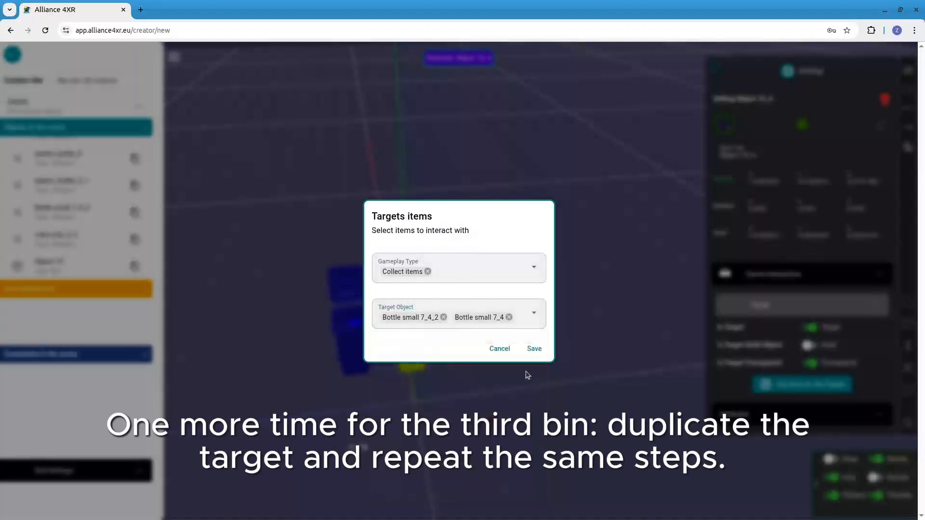
pyautogui.click(533, 349)
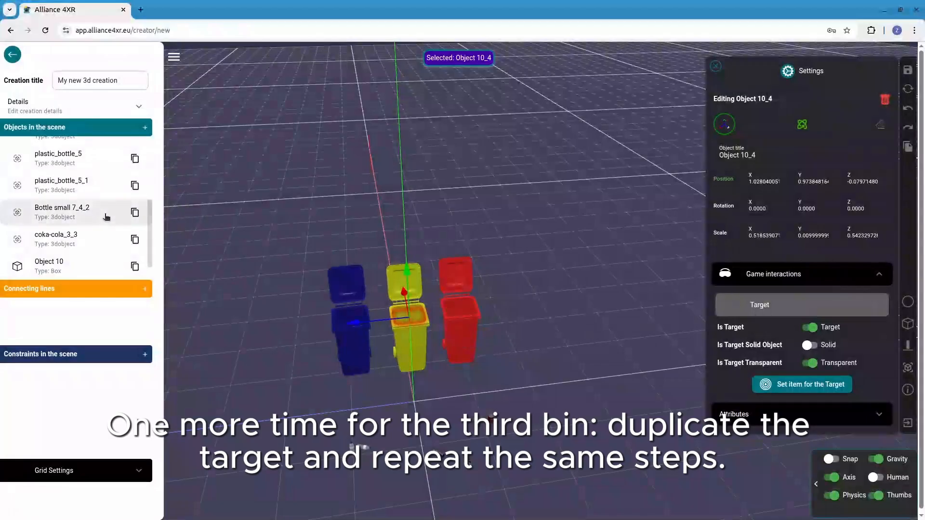
# Duplicate the yellow bin's target box and turn off the copy's transparency
pyautogui.scroll(-1, 82, 231)
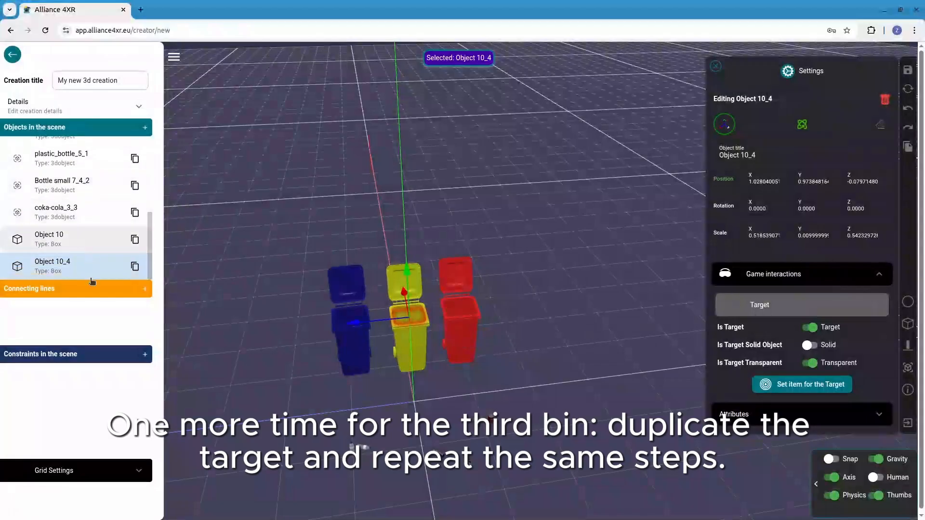
pyautogui.click(135, 267)
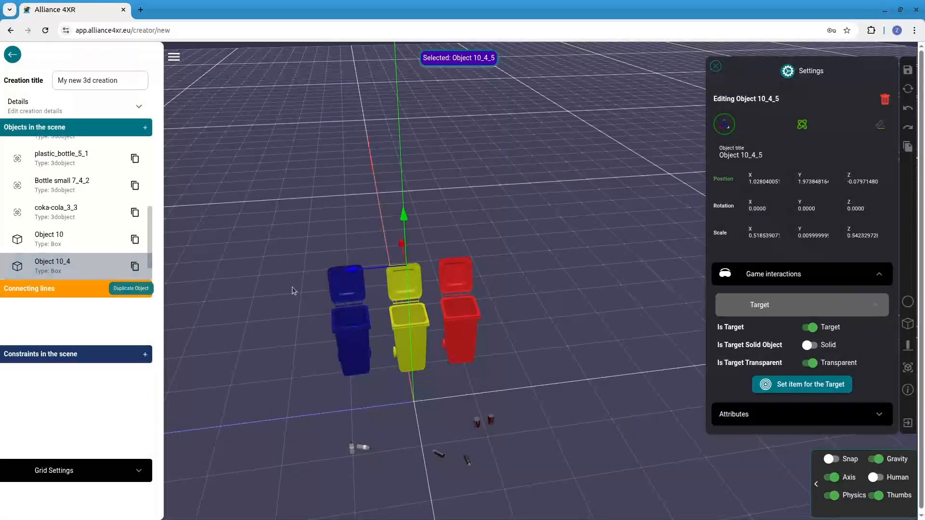
pyautogui.click(810, 363)
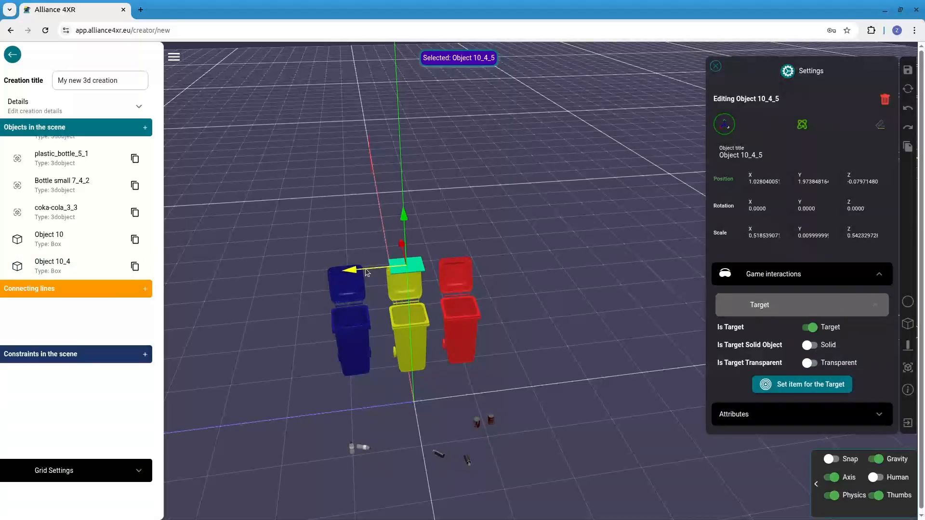
# Move the duplicated target over the blue bin's opening at about Y 1.04 and Z 0.88, and make it transparent again
pyautogui.moveTo(369, 275); pyautogui.dragTo(313, 278)
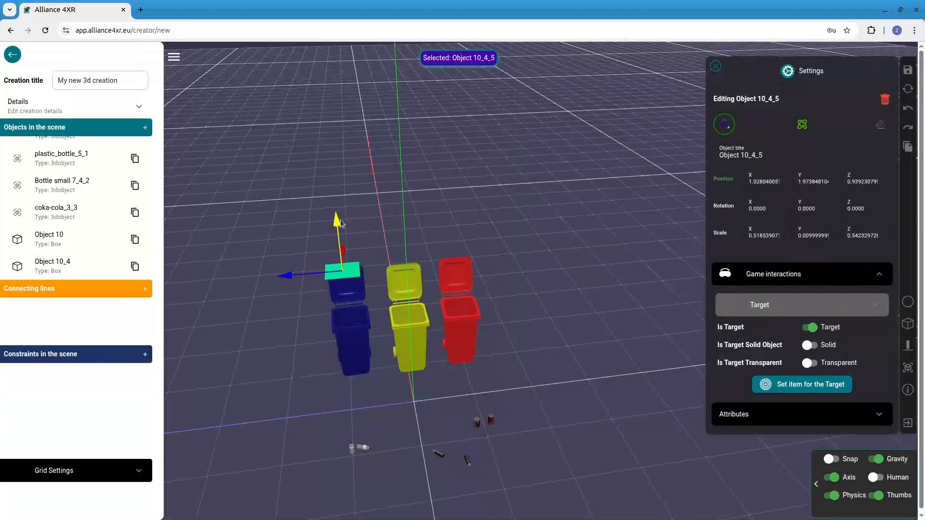
pyautogui.moveTo(341, 223); pyautogui.dragTo(344, 275)
pyautogui.moveTo(342, 397); pyautogui.dragTo(345, 427)
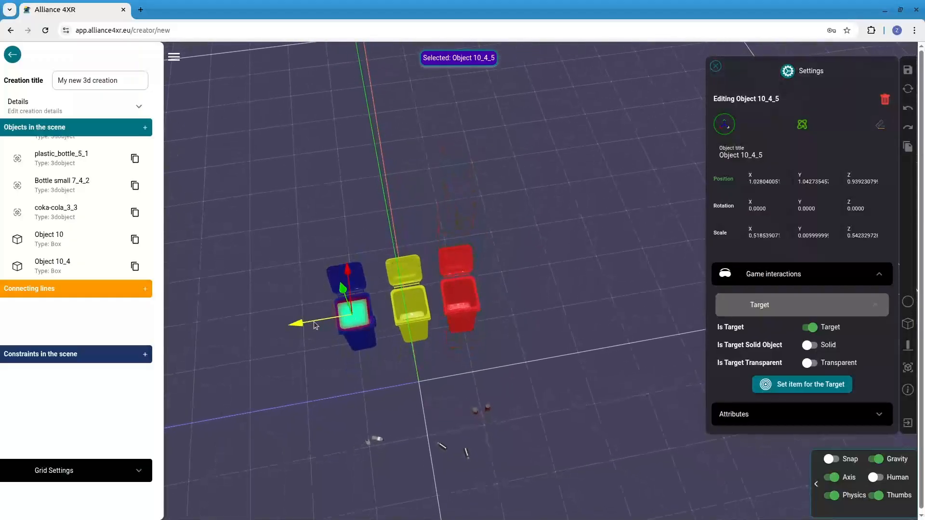
pyautogui.moveTo(294, 325); pyautogui.dragTo(300, 327)
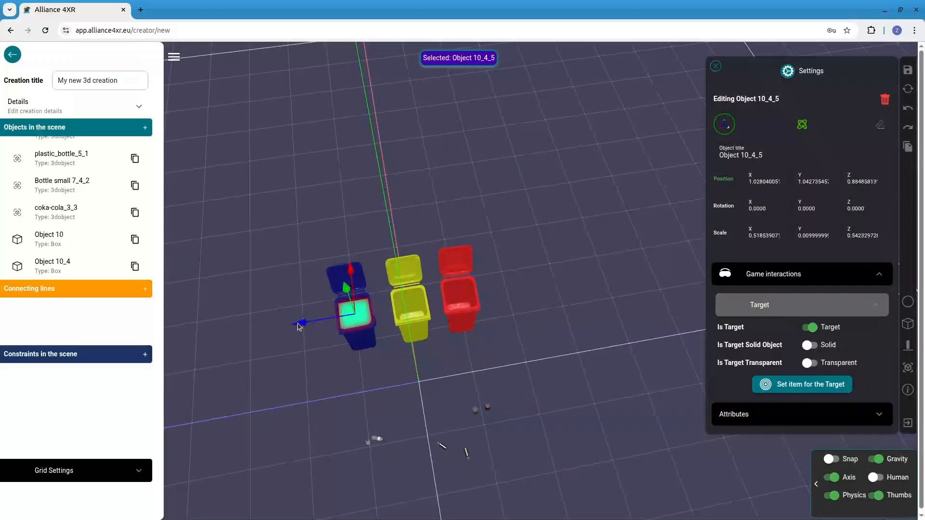
pyautogui.moveTo(371, 386); pyautogui.dragTo(350, 404)
pyautogui.click(359, 320)
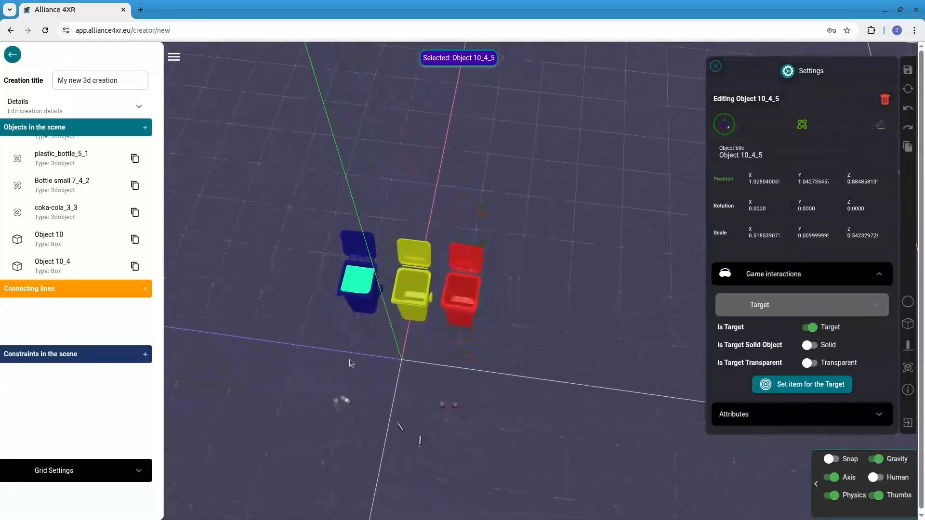
pyautogui.click(365, 278)
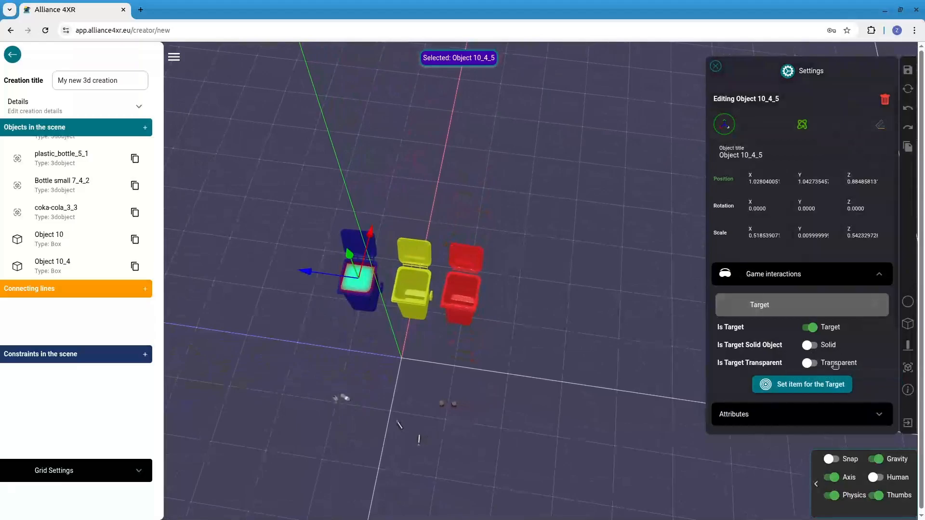
pyautogui.click(809, 362)
# Replace the blue bin target's collectable objects with plastic_bottle_5 and plastic_bottle_5_1, save, and close the object settings
pyautogui.click(810, 386)
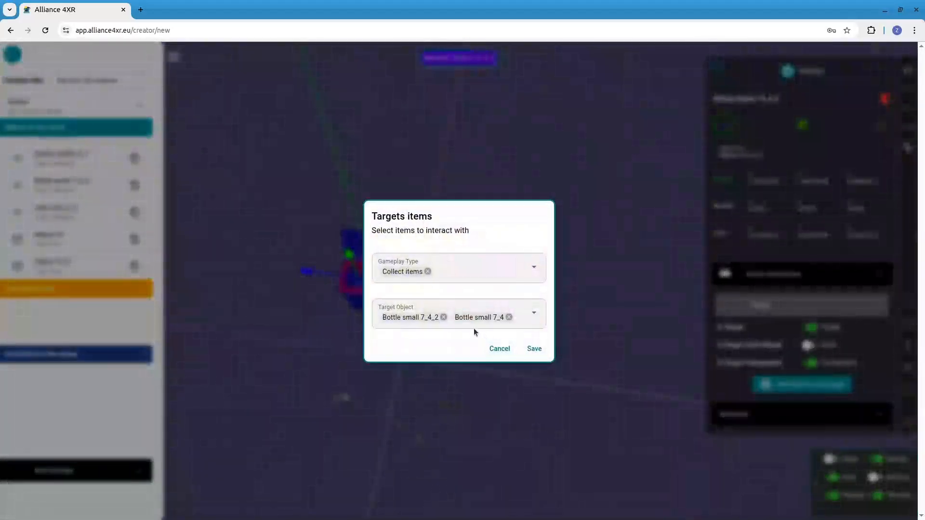
pyautogui.click(514, 317)
pyautogui.click(443, 318)
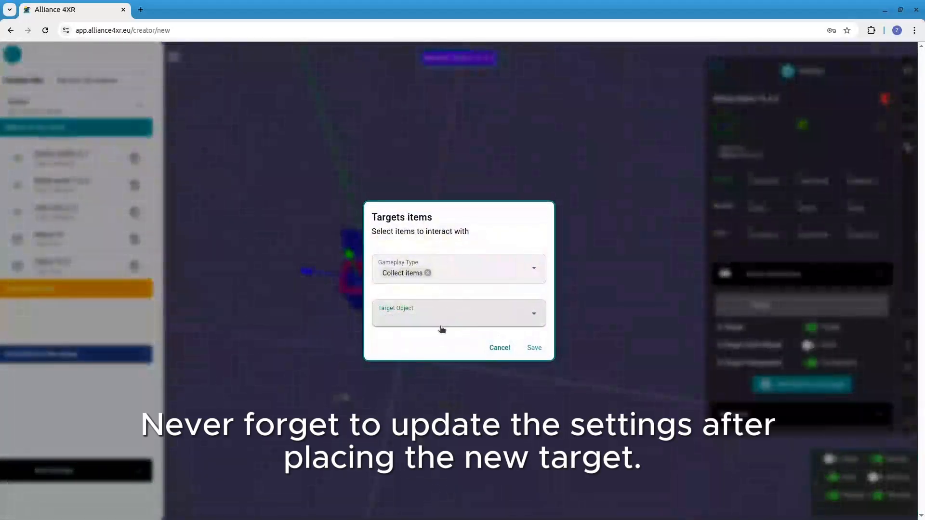
pyautogui.click(464, 313)
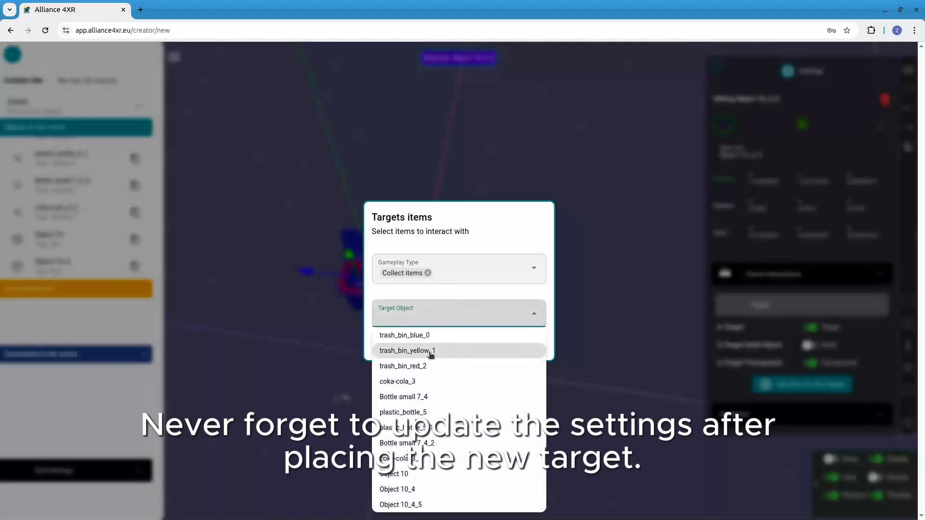
pyautogui.click(427, 413)
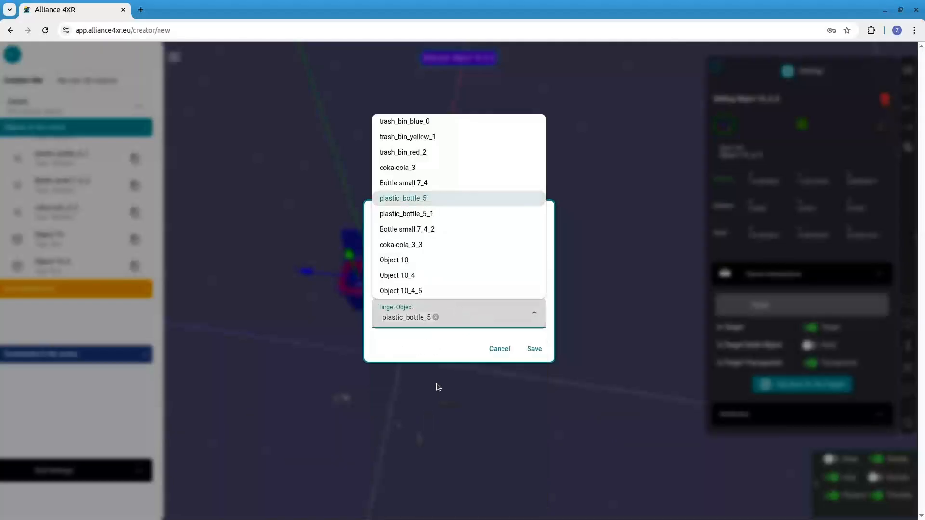
pyautogui.click(435, 215)
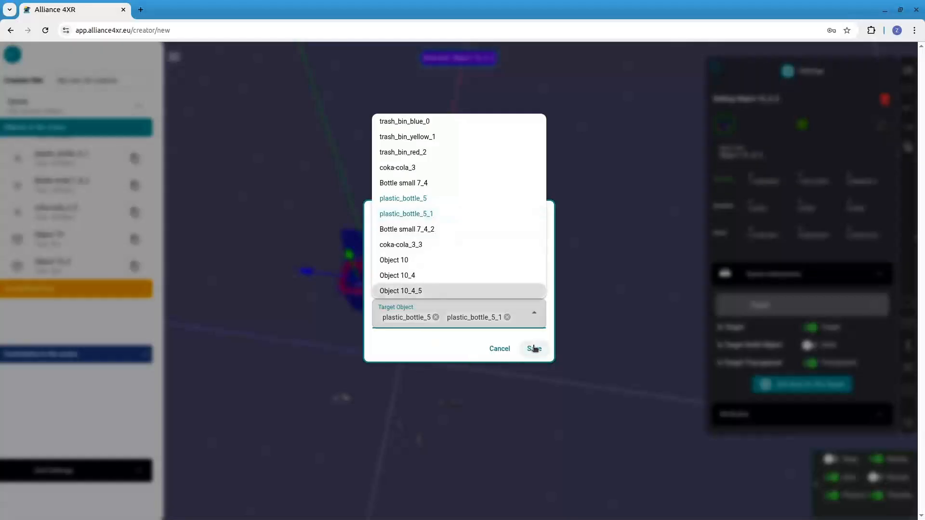
pyautogui.click(535, 348)
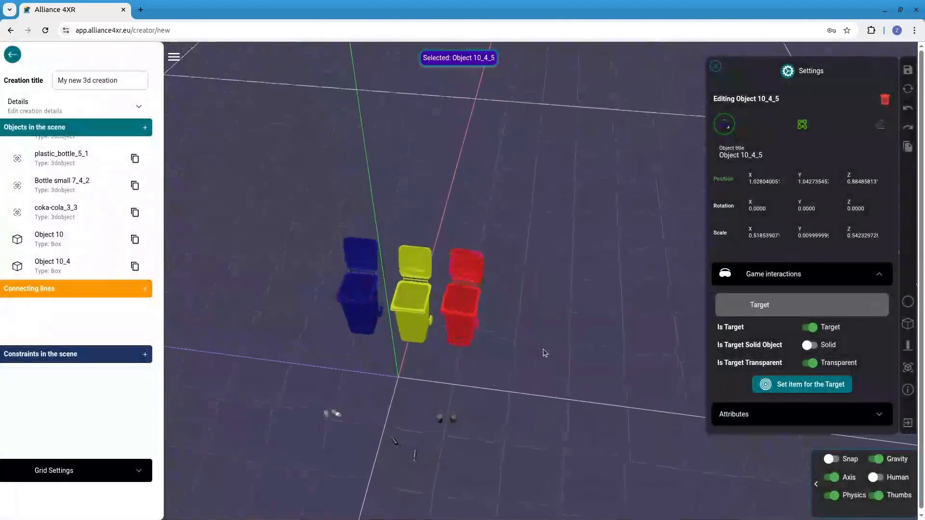
pyautogui.moveTo(543, 336); pyautogui.dragTo(540, 373)
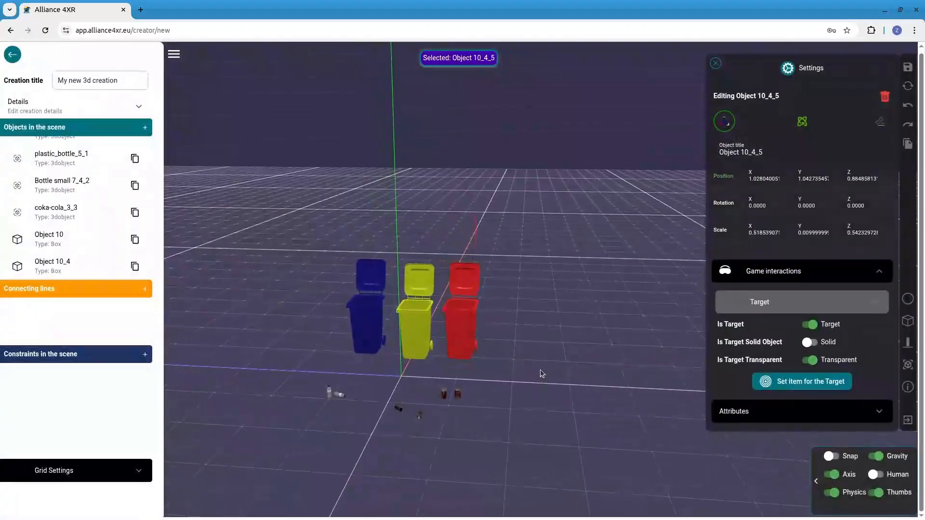
pyautogui.click(716, 63)
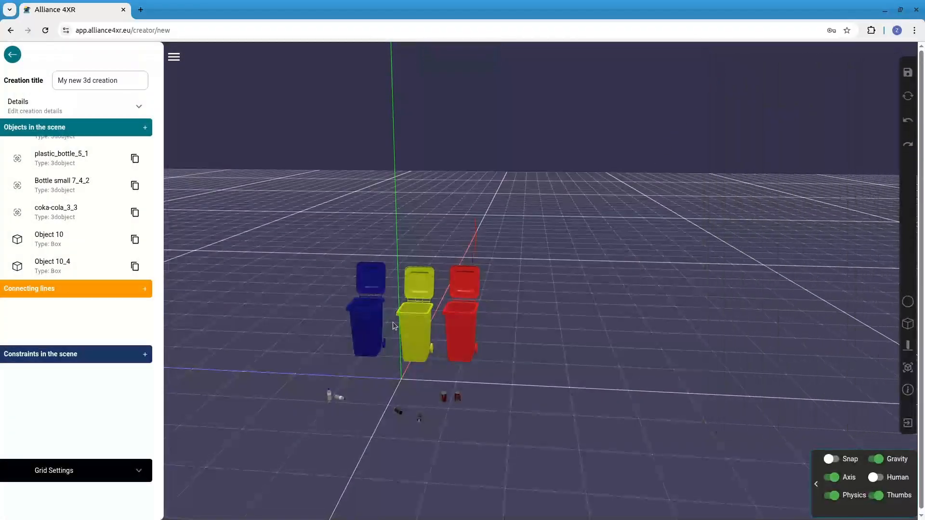
# Set the blue, yellow and red trash bins as static objects in their game interactions
pyautogui.click(366, 322)
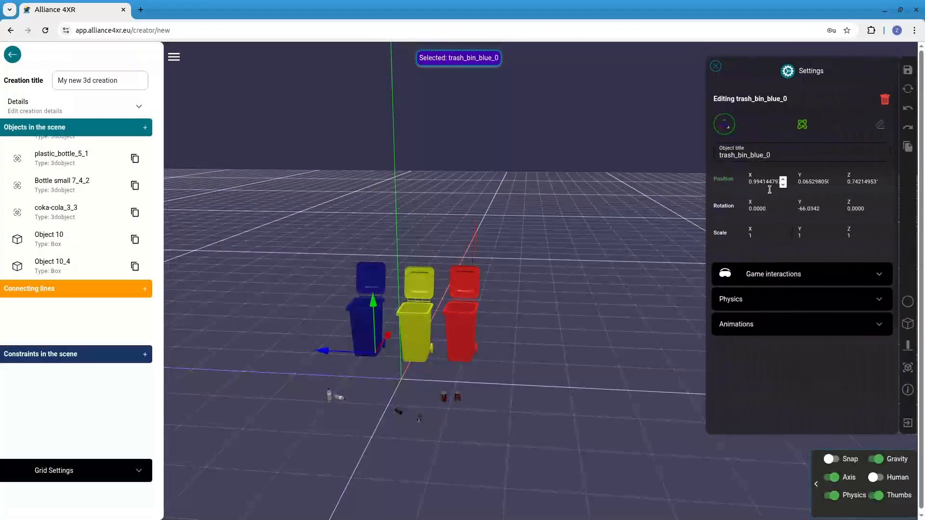
pyautogui.click(813, 274)
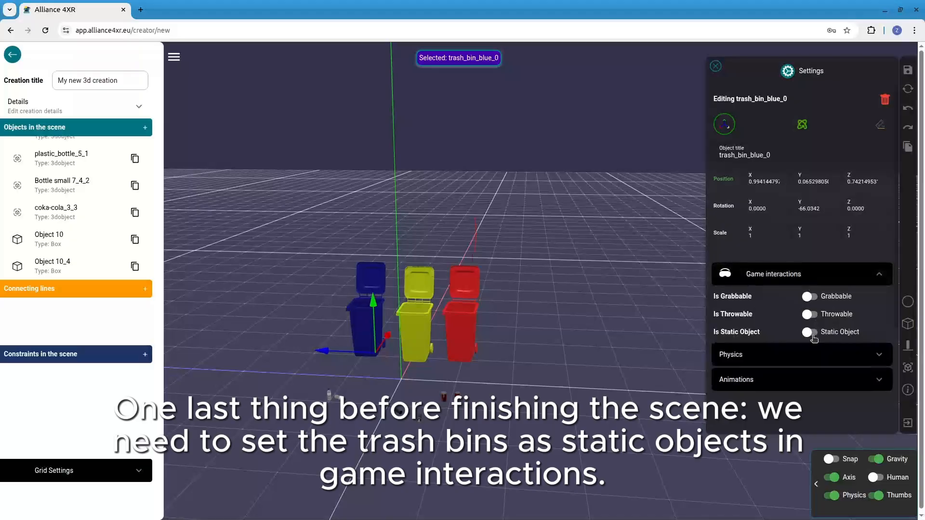
pyautogui.click(418, 329)
pyautogui.click(809, 332)
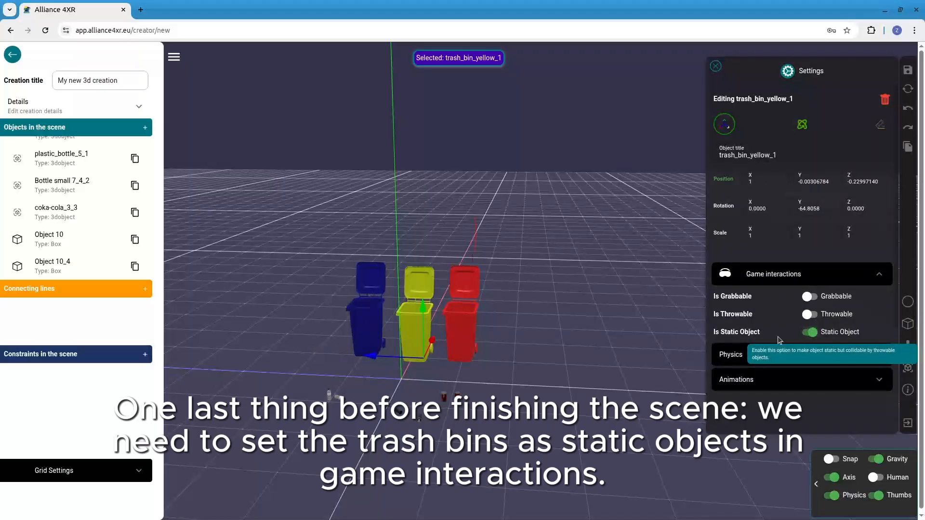
pyautogui.click(457, 343)
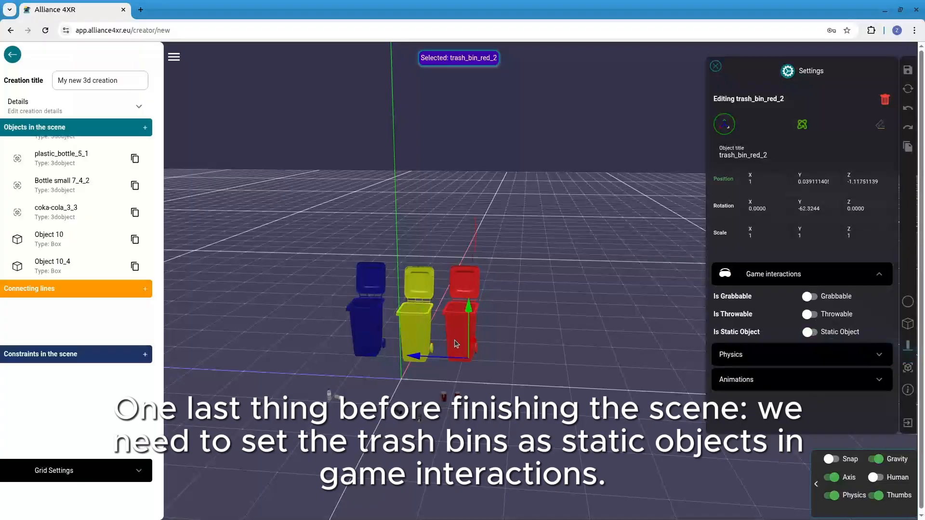
pyautogui.click(810, 332)
# Create a preview image of the scene from an angled view in the creation details
pyautogui.moveTo(549, 416); pyautogui.dragTo(554, 414)
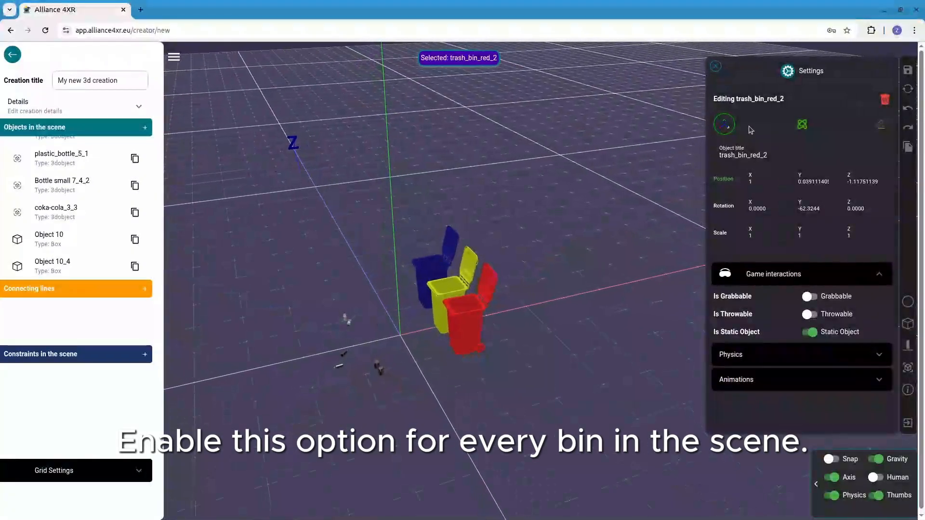
pyautogui.click(717, 67)
pyautogui.click(119, 113)
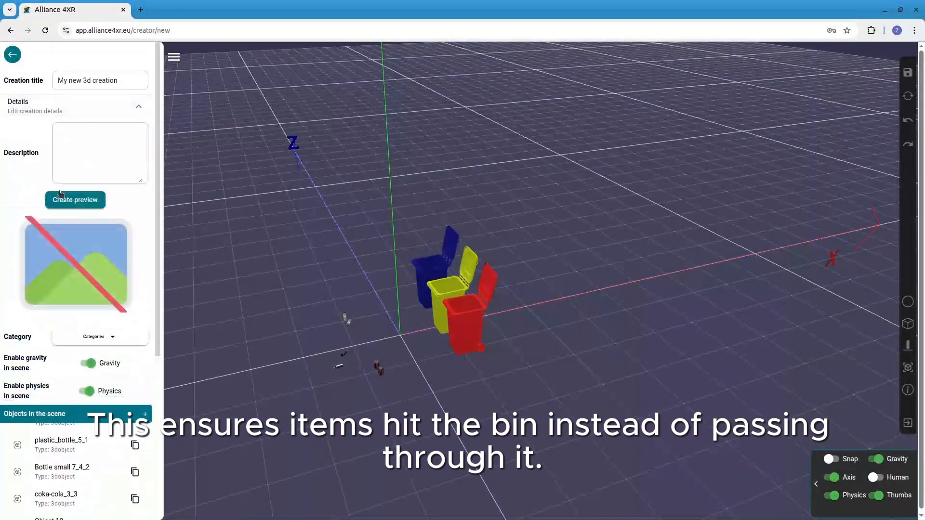
pyautogui.click(77, 202)
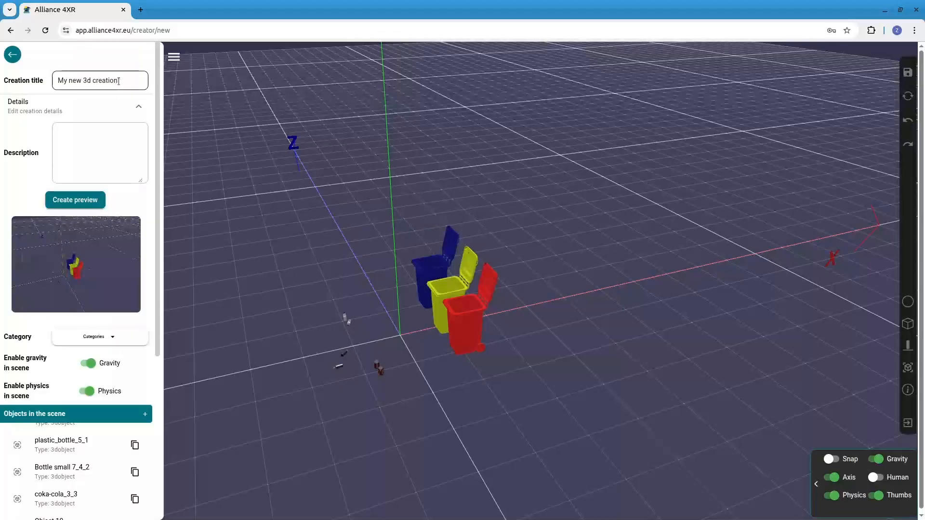
# Change the creation title to Tutorial#2 and save the creation
pyautogui.moveTo(119, 81); pyautogui.dragTo(41, 83)
pyautogui.press('BackSpace')
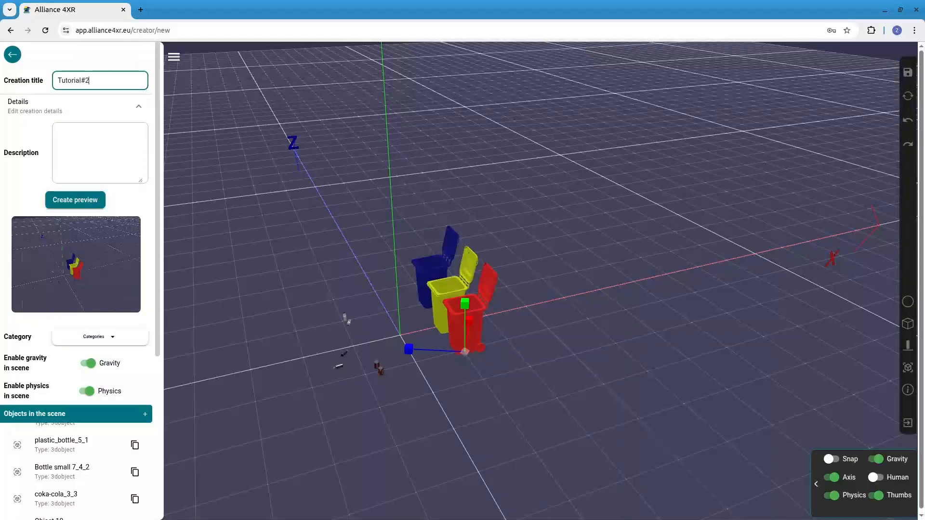
pyautogui.click(906, 73)
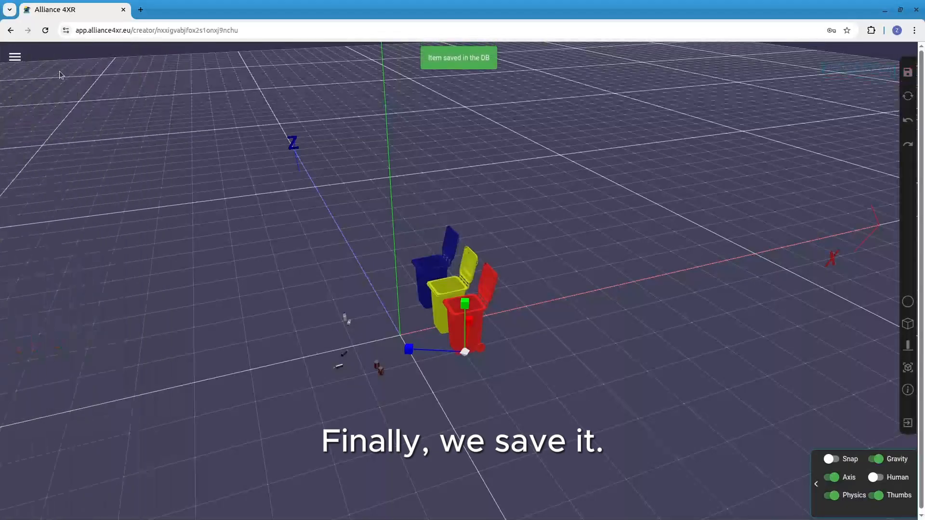
# Update the saved creation and exit the builder to the list of creations
pyautogui.click(15, 57)
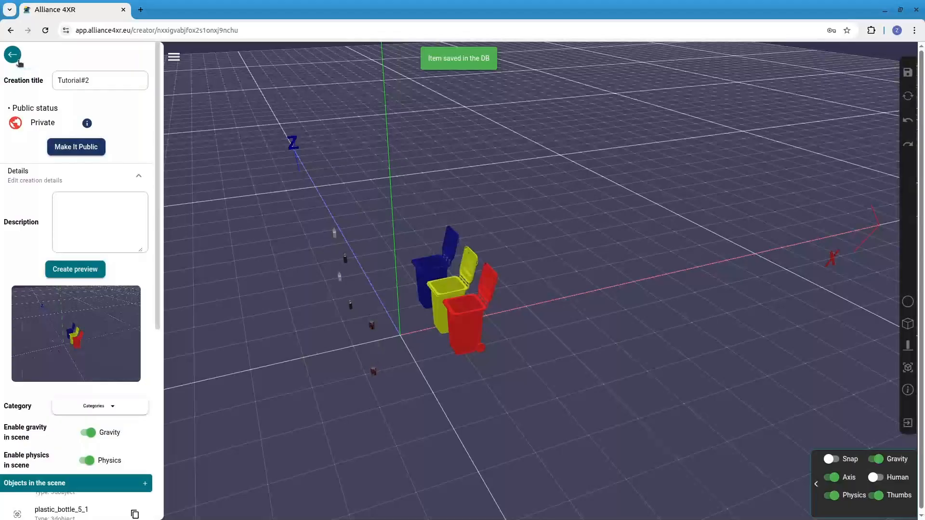
pyautogui.click(15, 56)
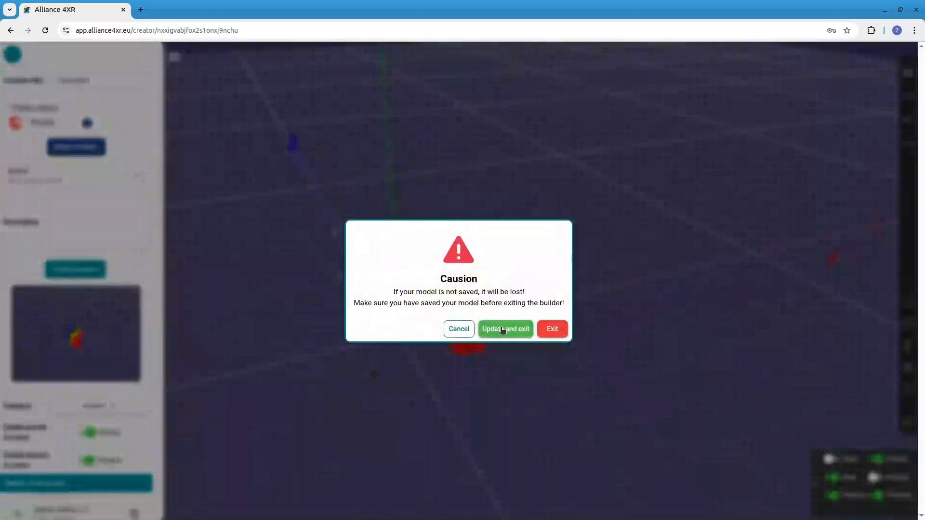
pyautogui.click(502, 330)
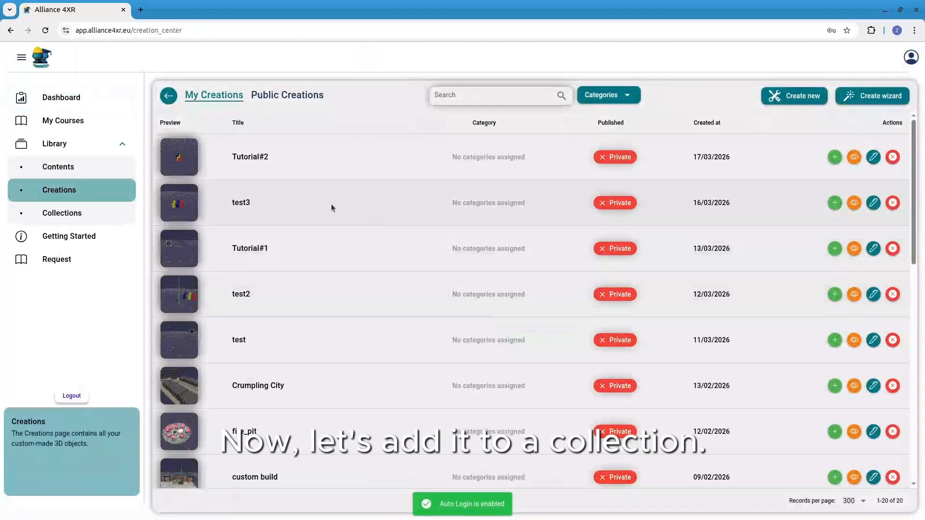
# Create a collection titled New recycling Game that contains the Tutorial#2 creation
pyautogui.click(87, 213)
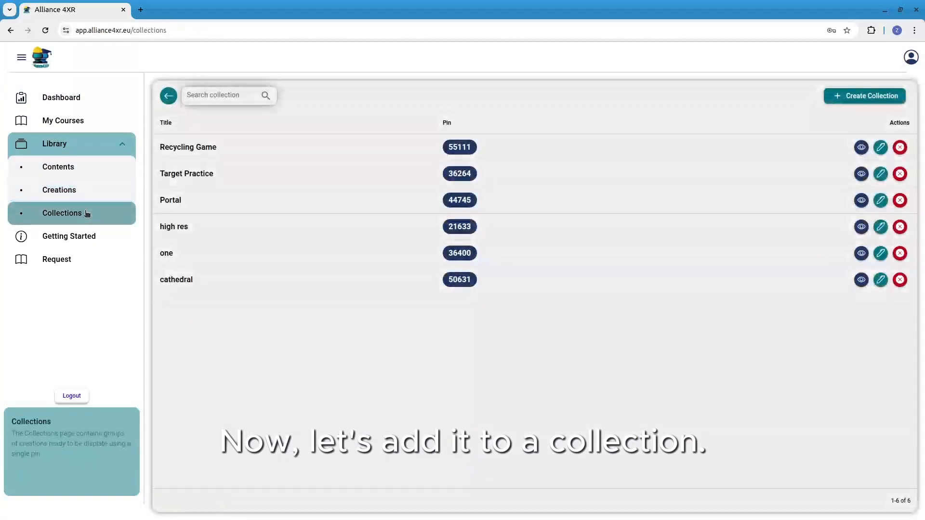
pyautogui.click(852, 100)
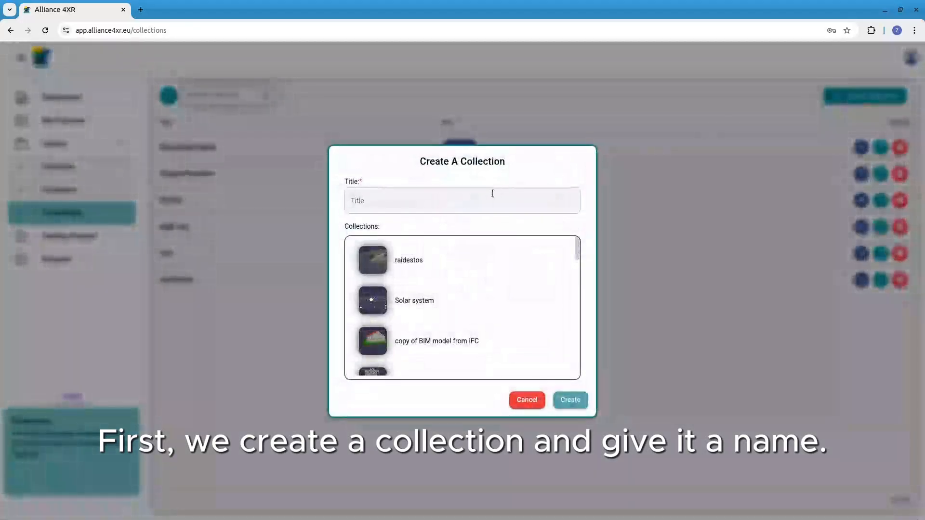
pyautogui.click(449, 198)
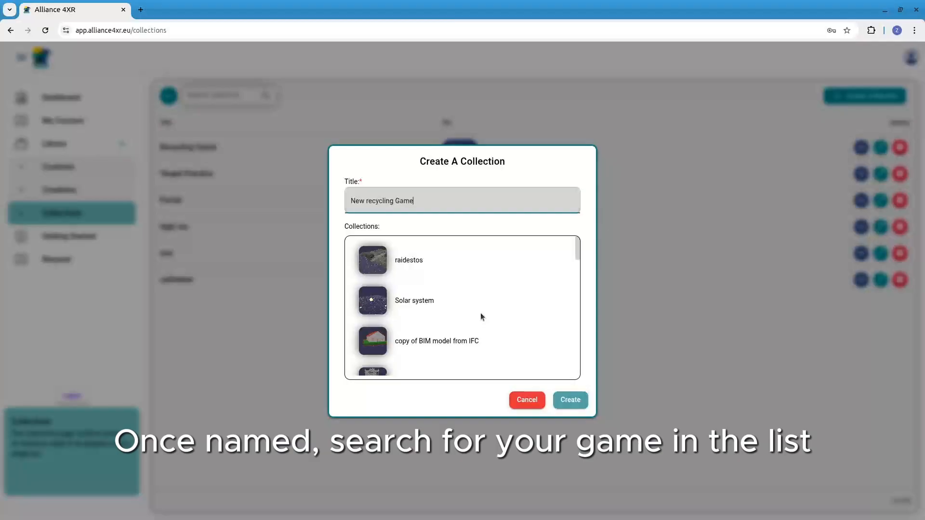
pyautogui.scroll(-10, 480, 312)
pyautogui.scroll(-8, 474, 284)
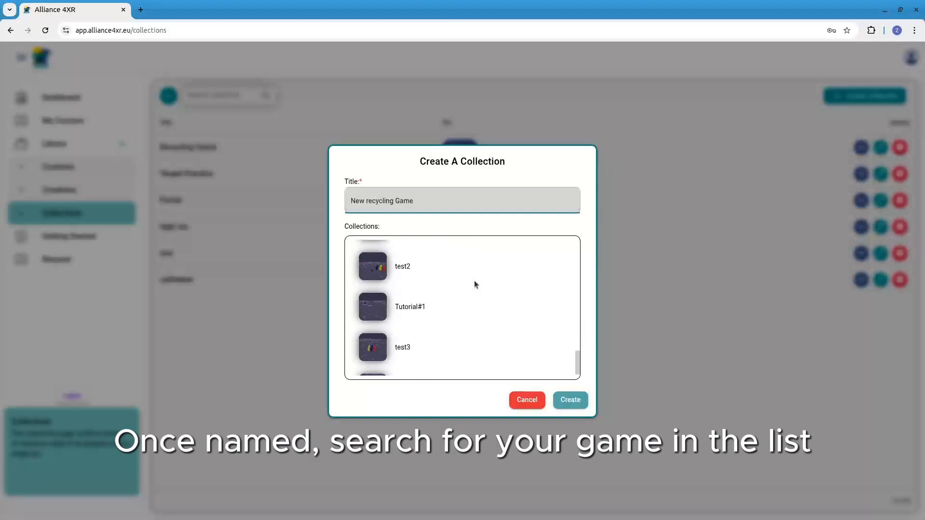
pyautogui.click(422, 354)
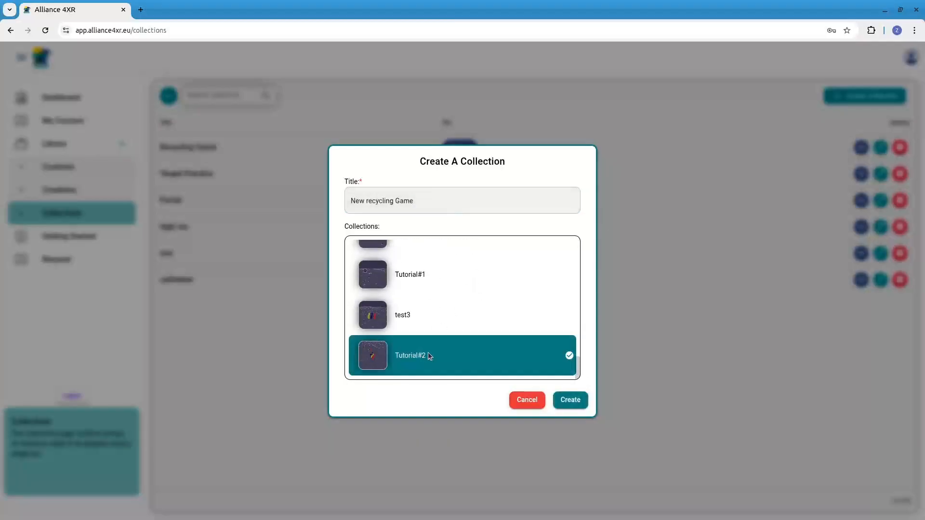
pyautogui.click(565, 403)
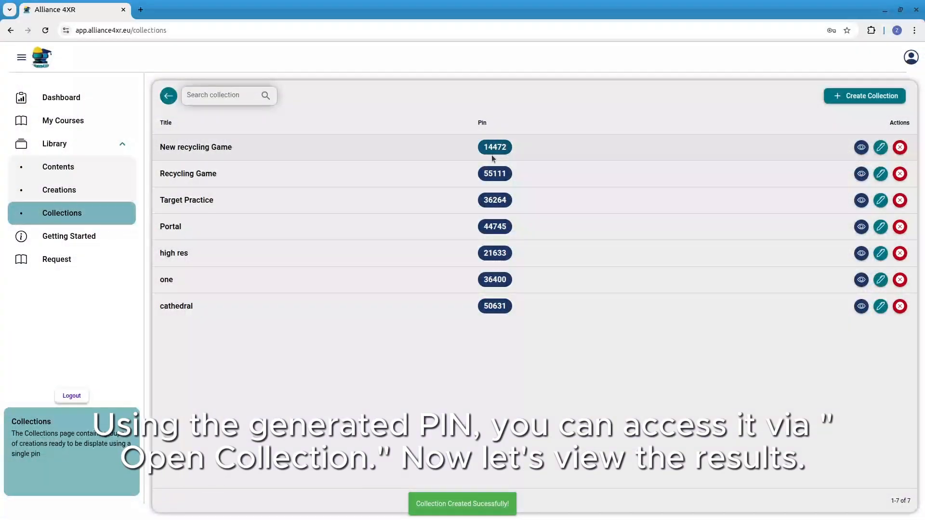
# View the new collection, and open it in the VR headset's browser by entering its collection PIN
pyautogui.click(861, 148)
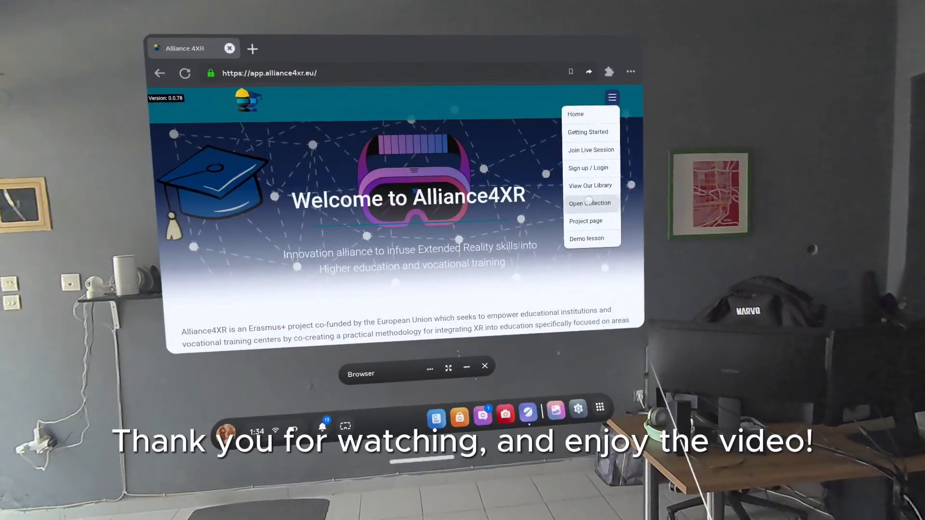
pyautogui.click(587, 203)
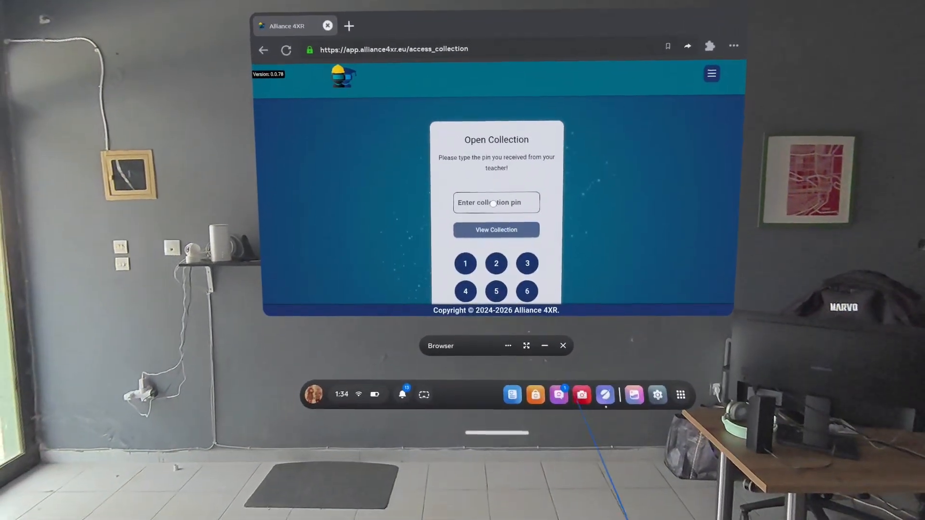
pyautogui.click(493, 187)
pyautogui.write('1')
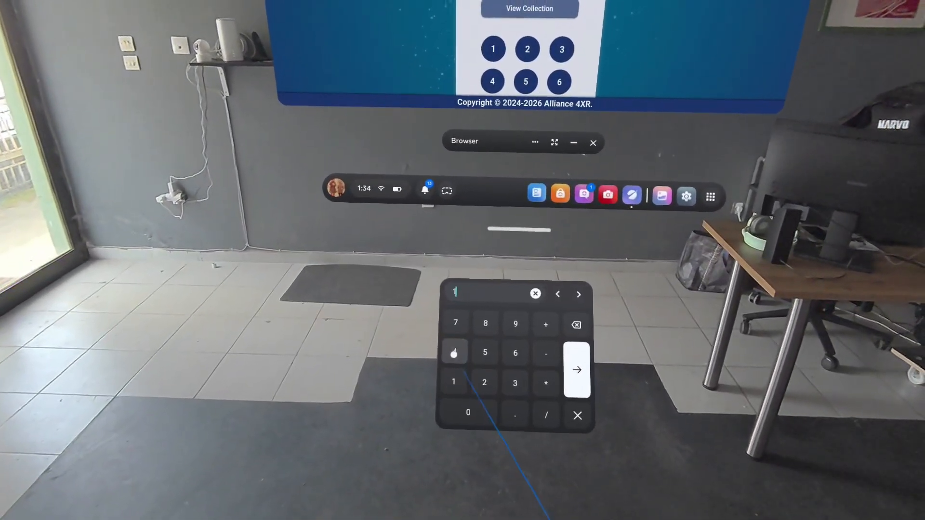
pyautogui.write('4472')
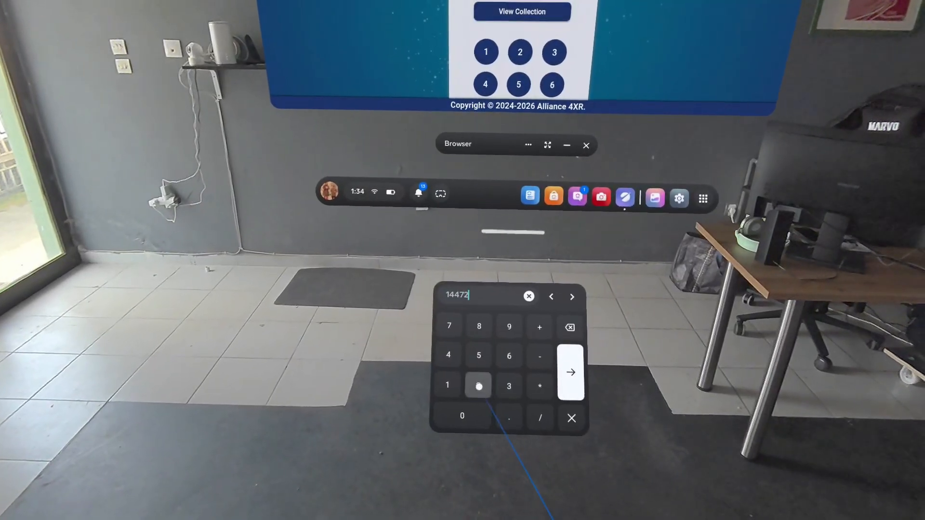
pyautogui.click(569, 373)
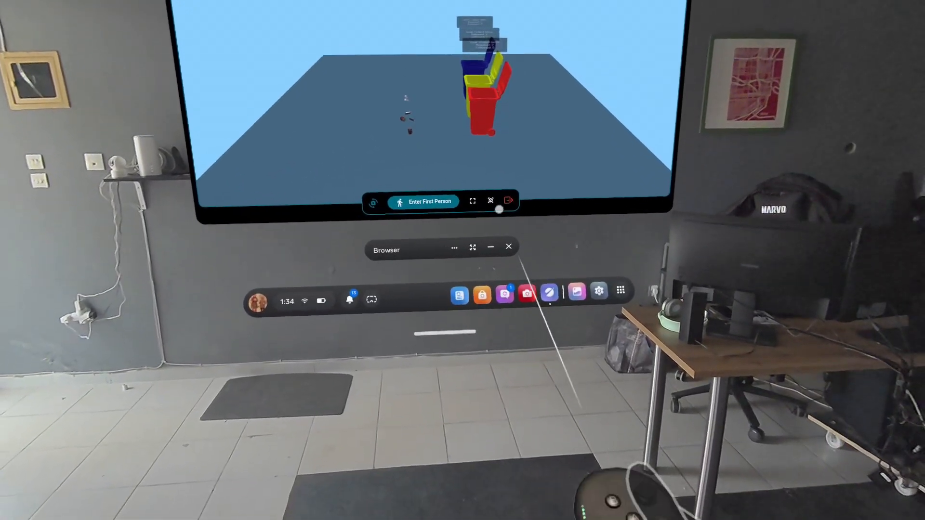
# Launch the recycling game as an immersive experience and allow the site to use spatial data and hand and body tracking
pyautogui.click(501, 191)
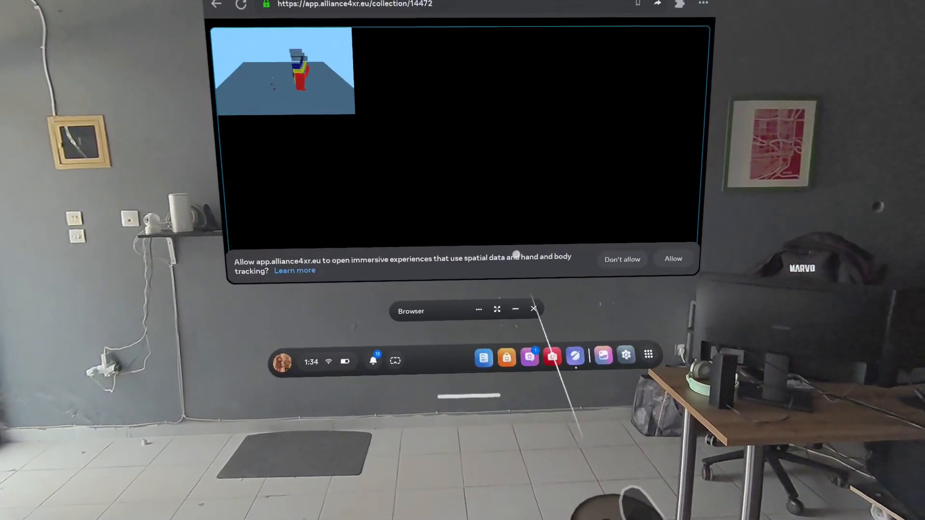
pyautogui.click(632, 256)
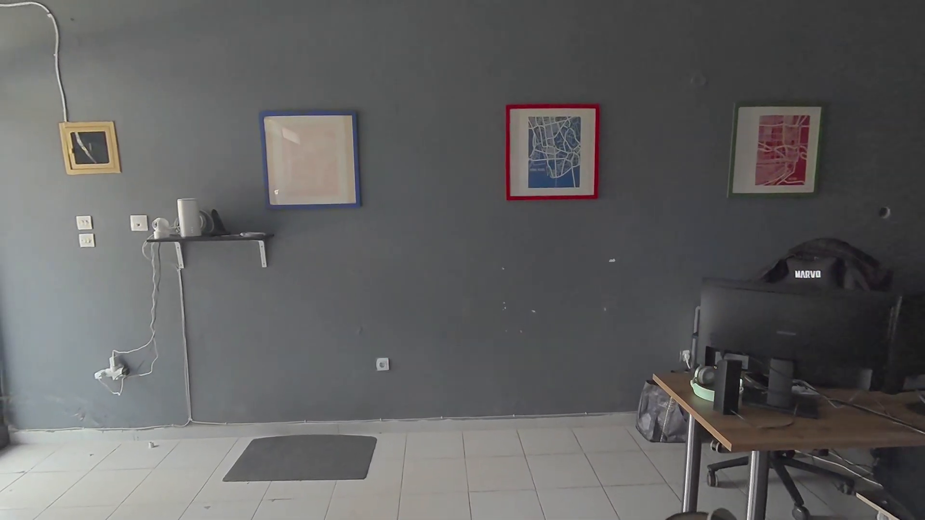